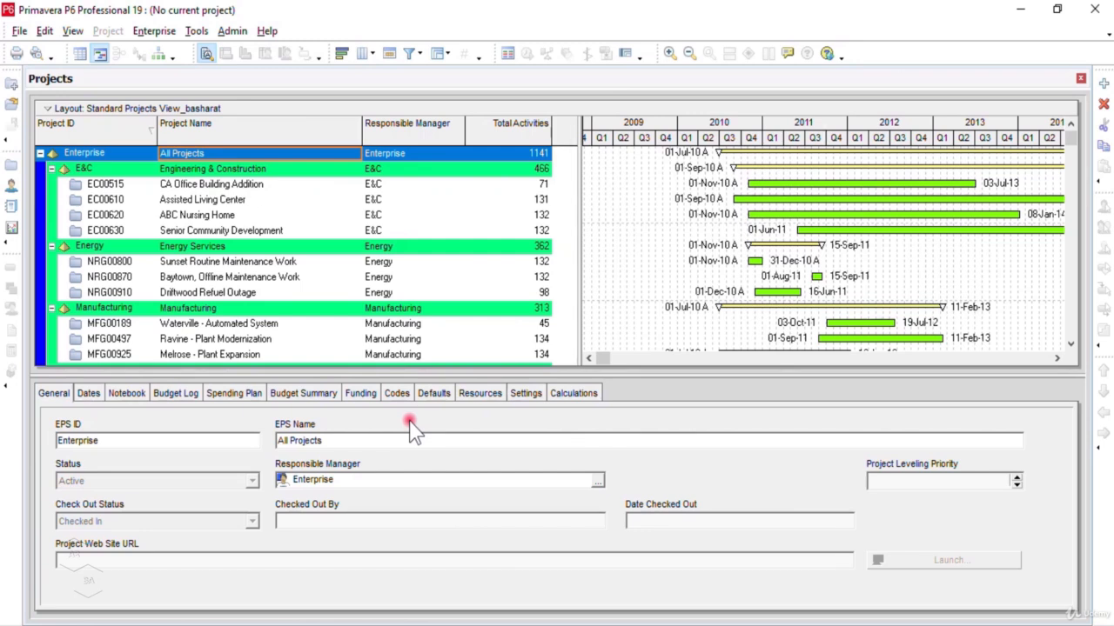
- Open the Organizational Breakdown Structure and add an OBS element named ARBA Incorporated under Enterprise, accepting the display of all OBS elements
click(154, 30)
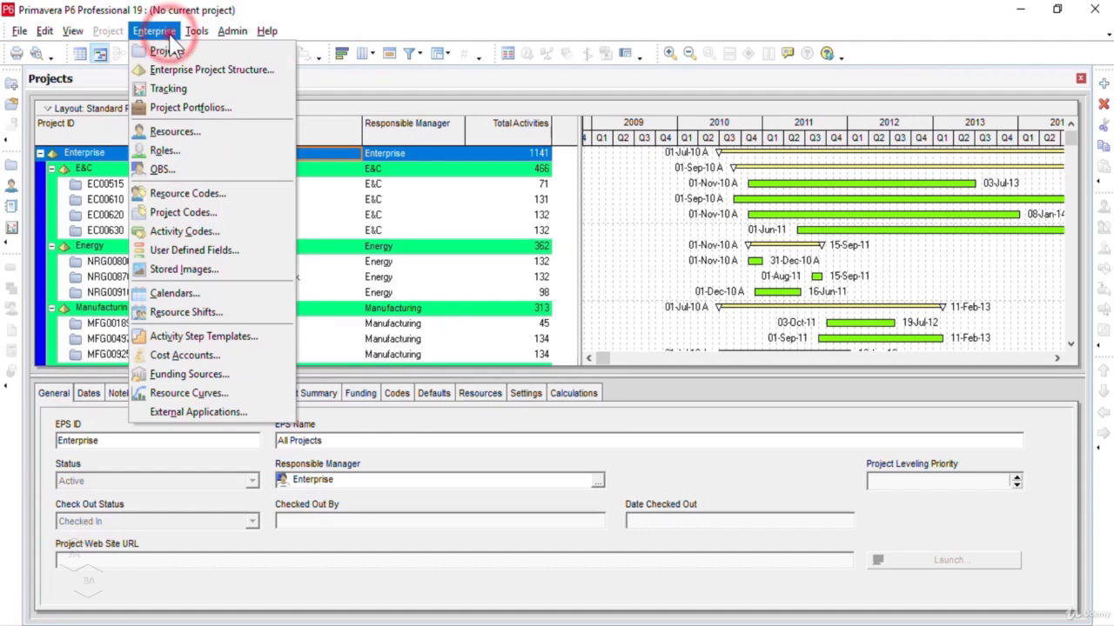
click(228, 171)
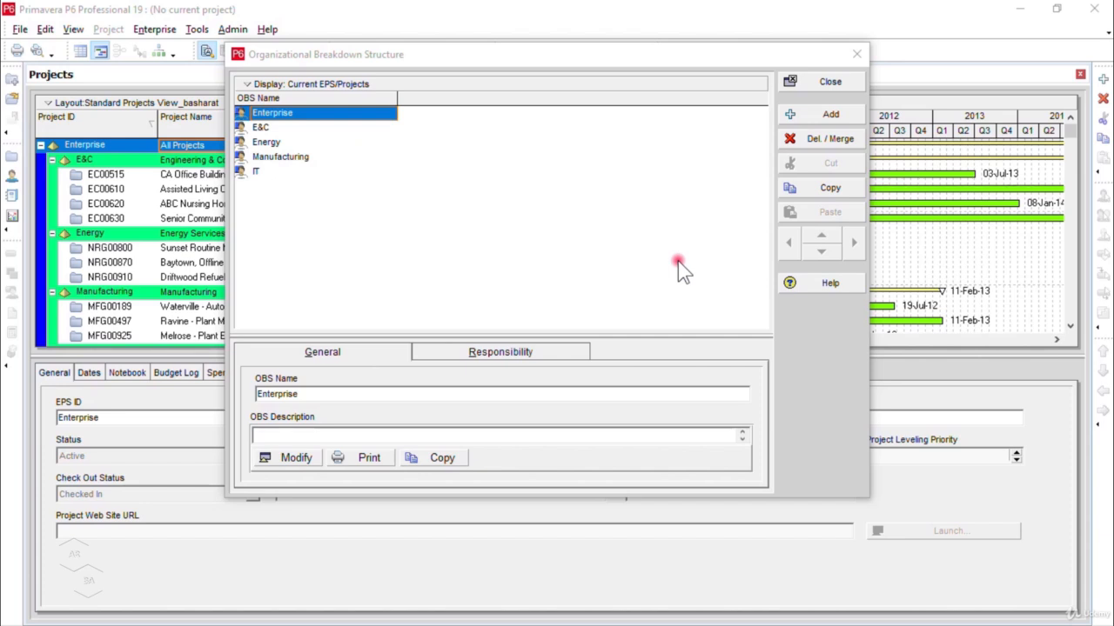
click(829, 115)
drag(542, 269, 514, 197)
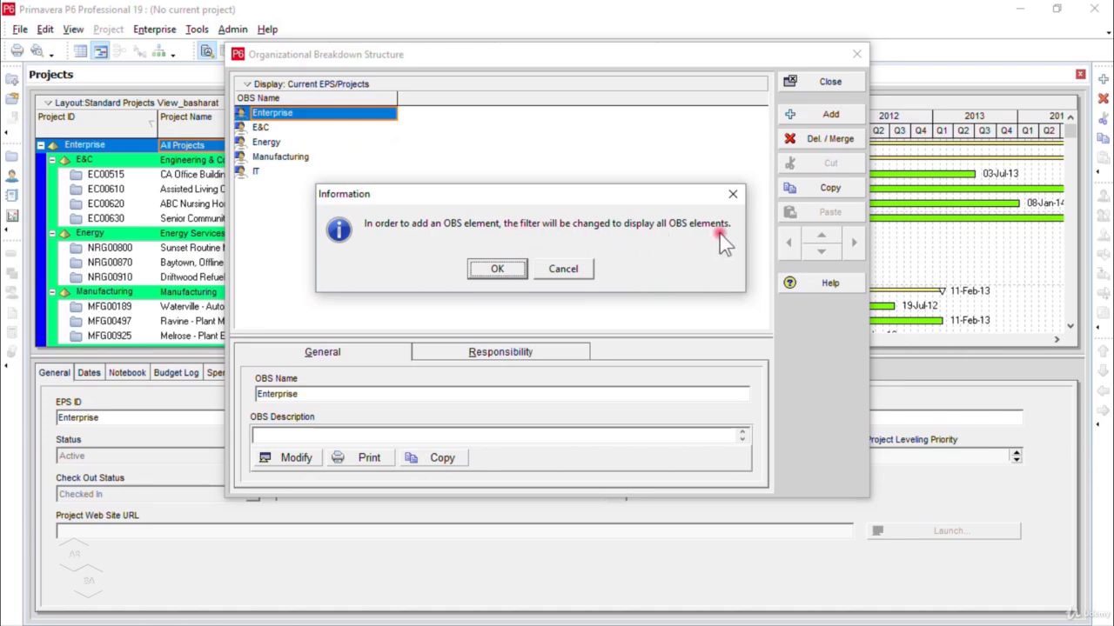
click(498, 270)
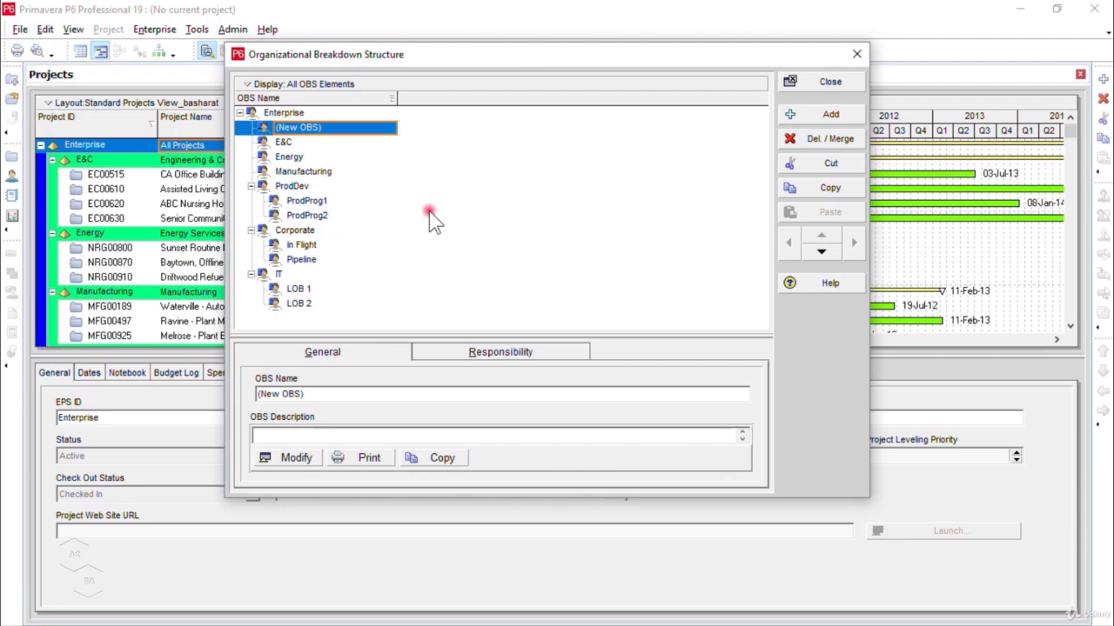
click(357, 135)
text(ARBA Incorporated)
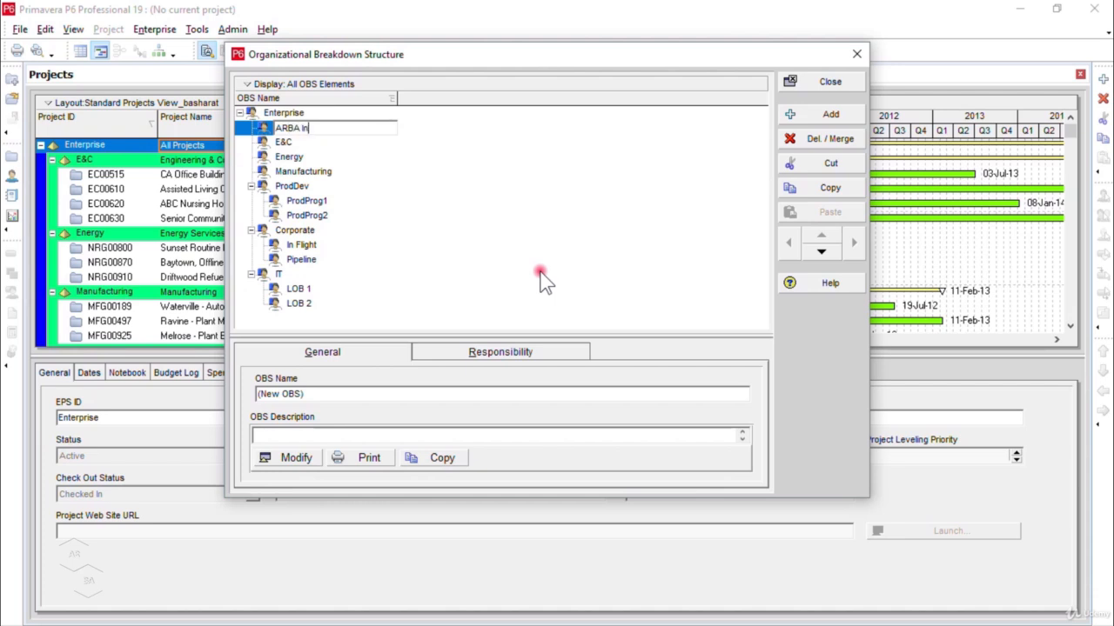
click(675, 191)
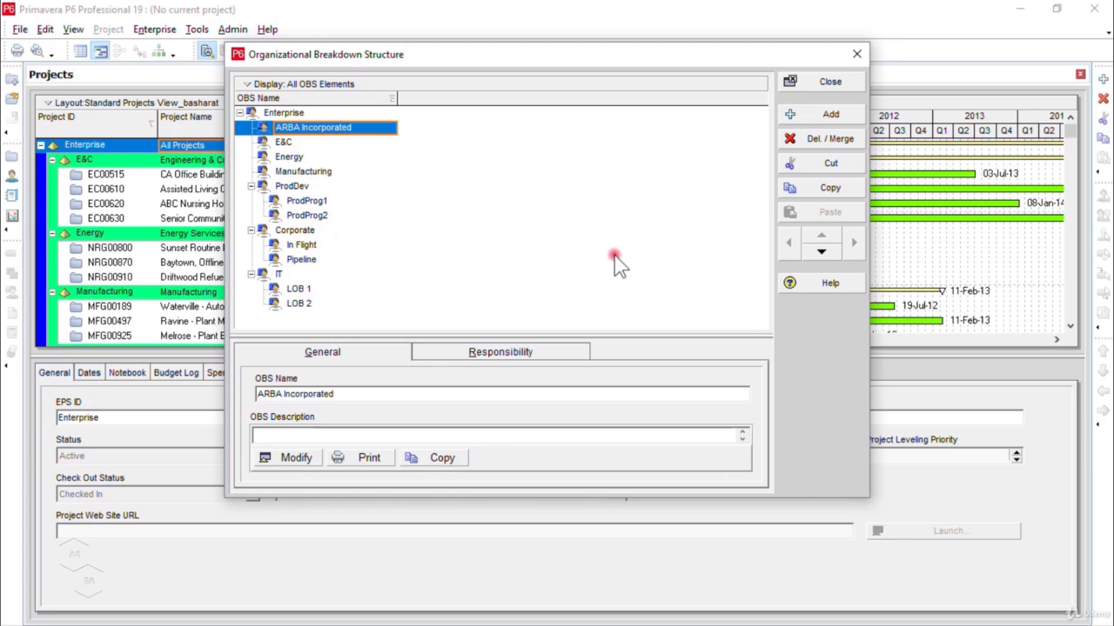
- Move the ARBA Incorporated element down to the end of the OBS list, below IT and its children
click(824, 253)
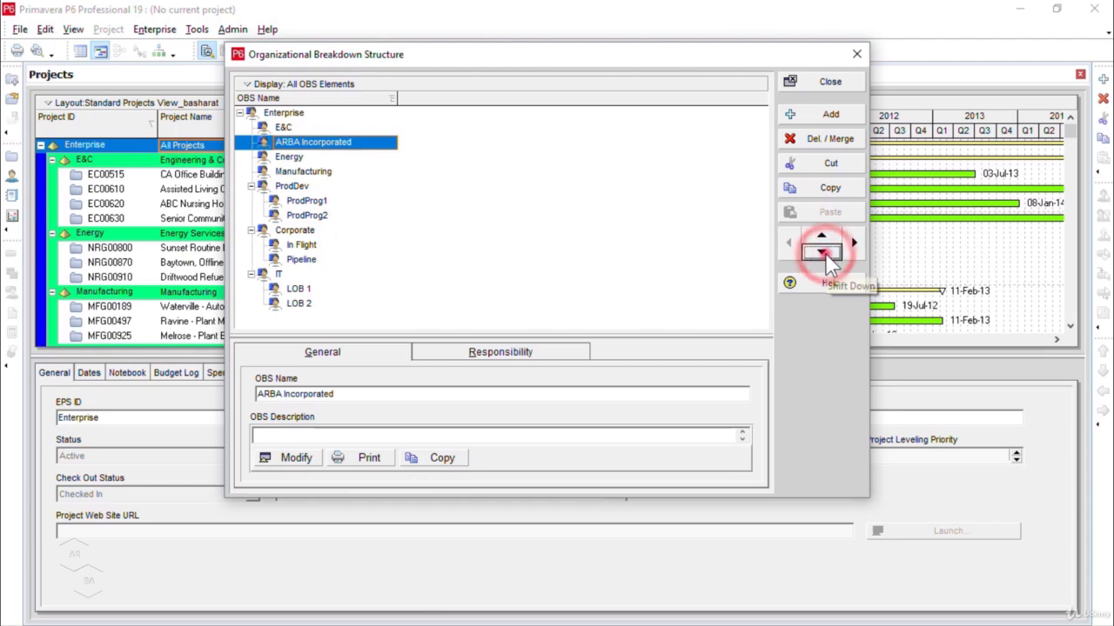
click(825, 252)
click(825, 252)
click(825, 252)
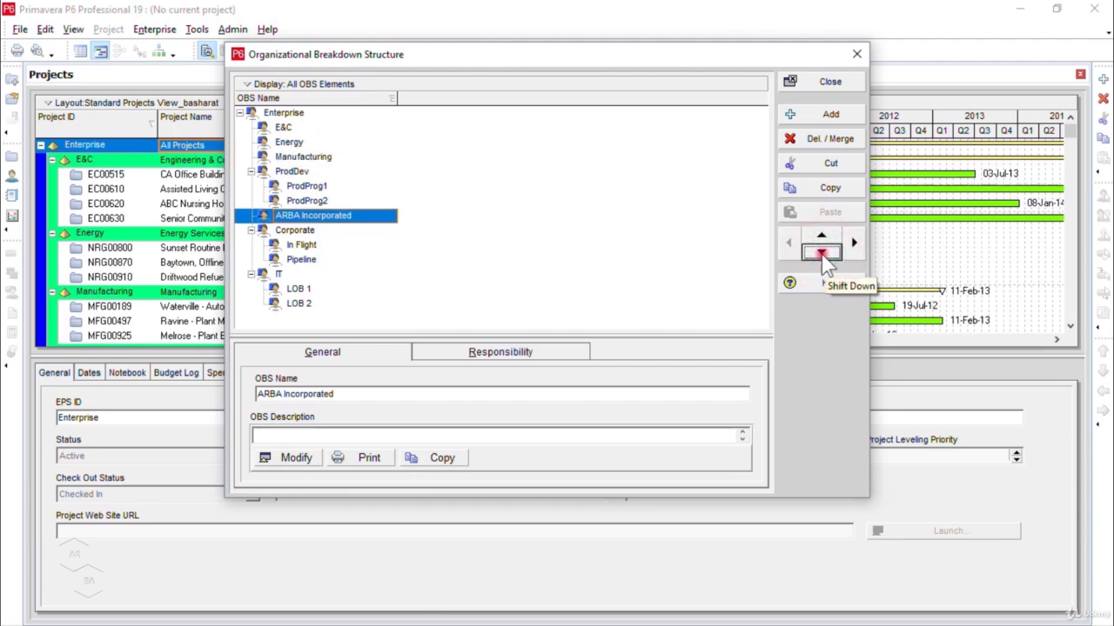
click(821, 252)
click(821, 253)
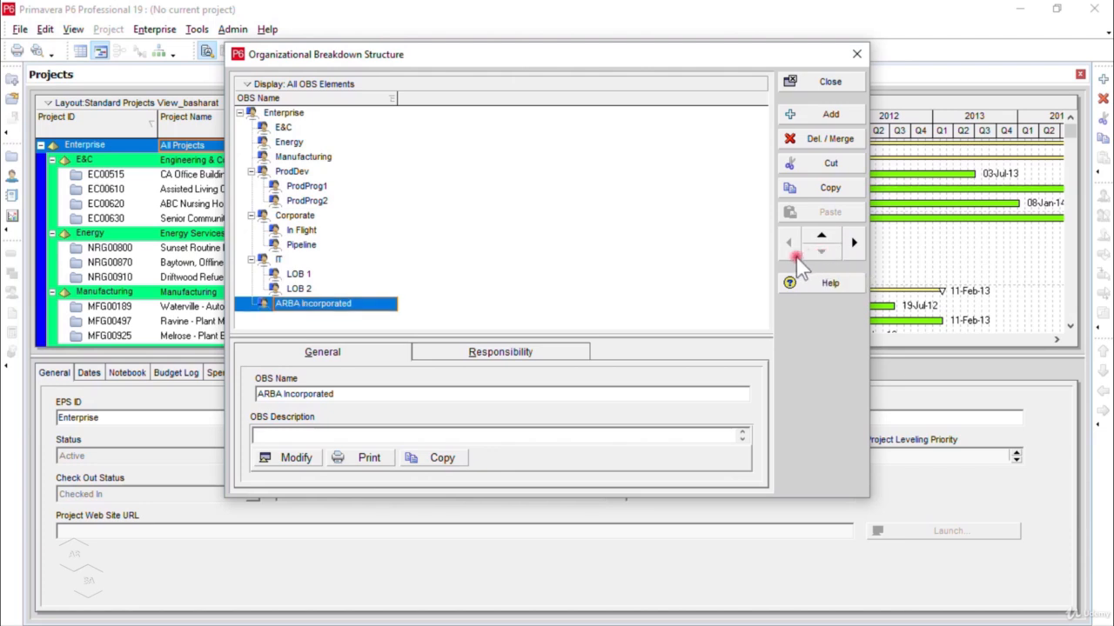
- Add an OBS element named Structural engineering division below ARBA Incorporated
click(367, 309)
click(809, 115)
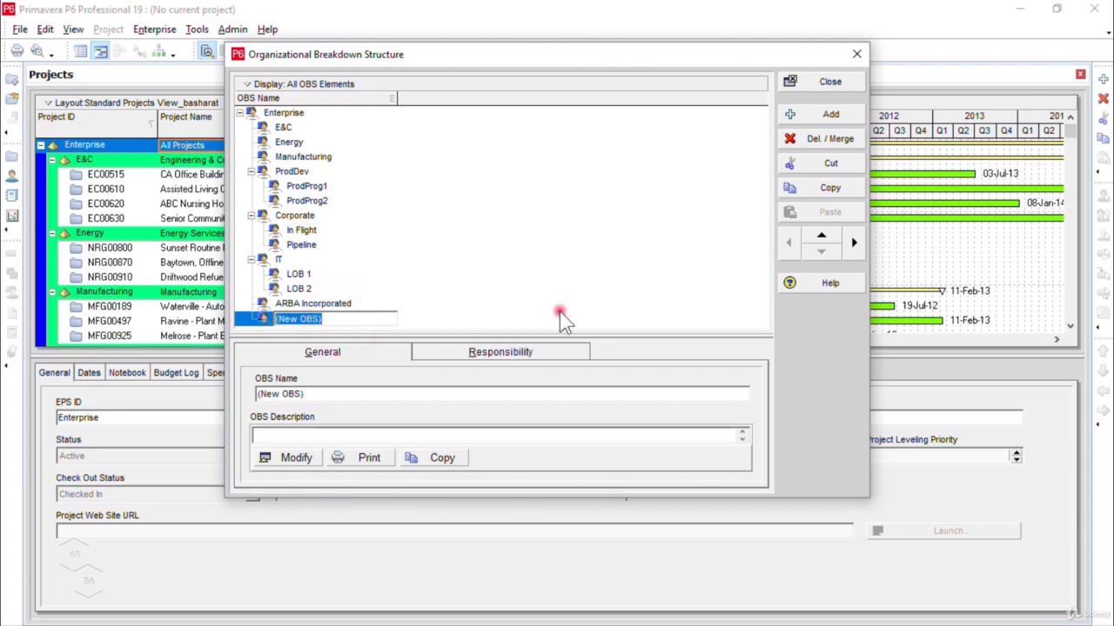
text(Structural engineering division)
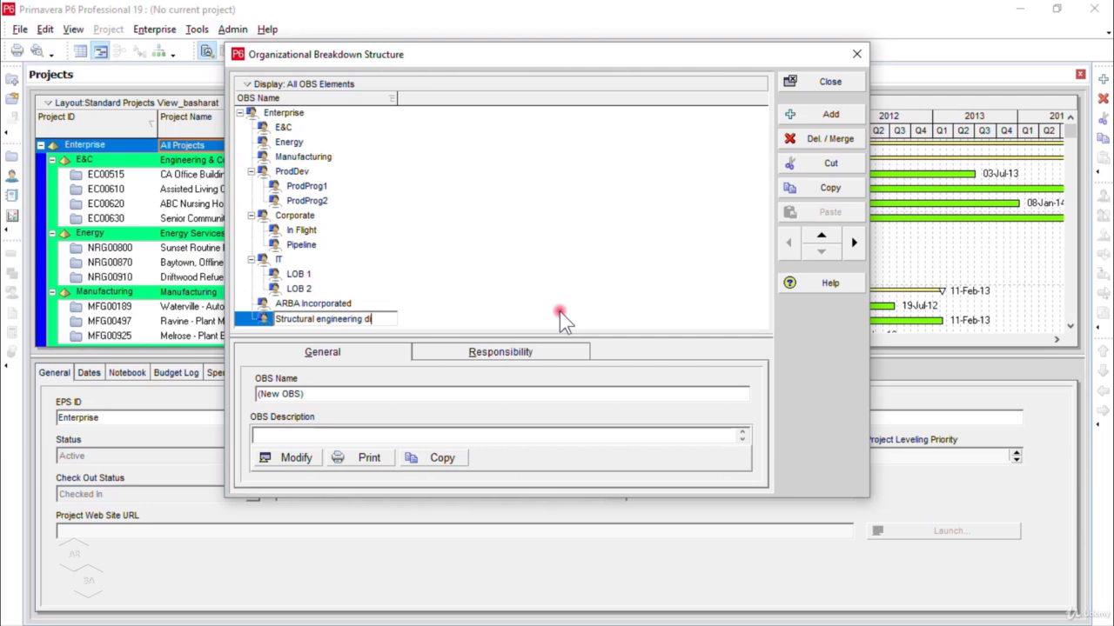
- Add an OBS element named Electrical and mechanical division and widen the OBS Name column to fit it
click(851, 118)
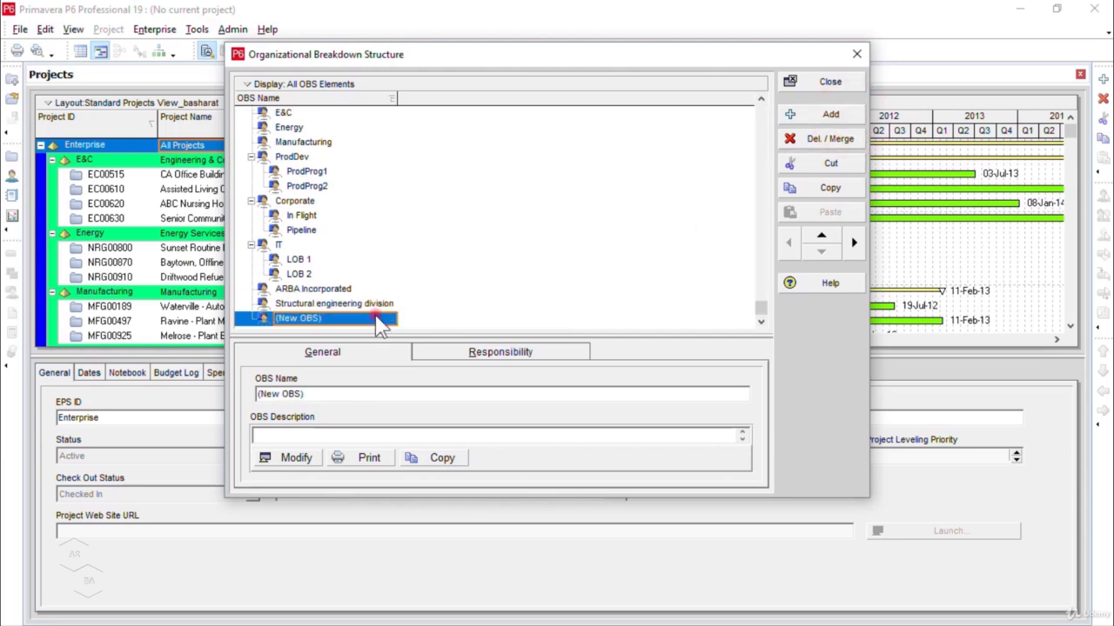
click(380, 320)
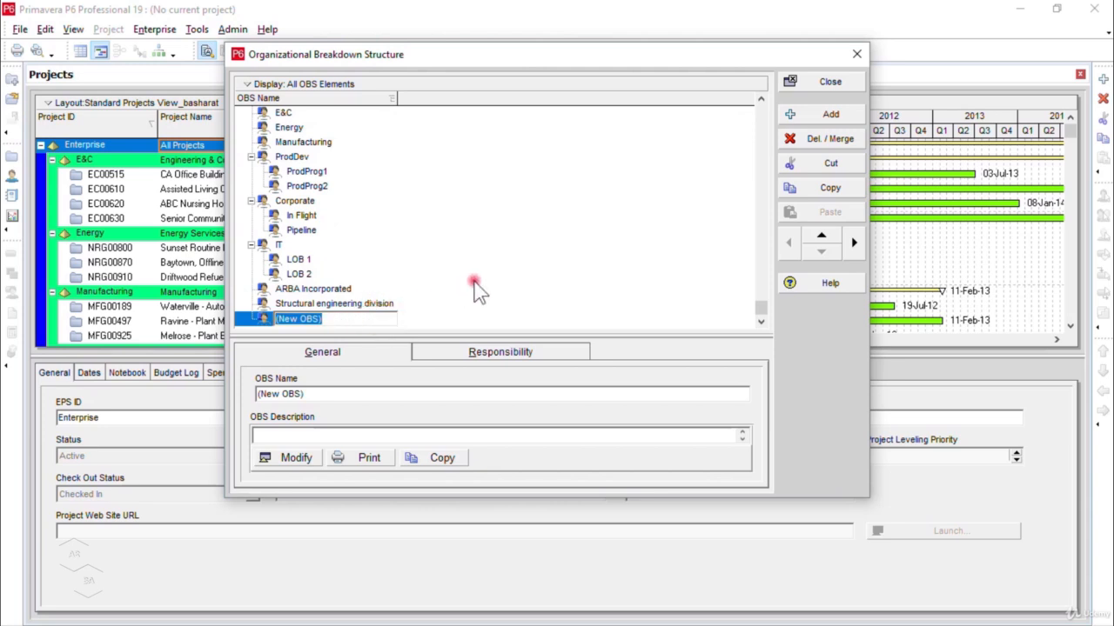
text(Electrical and mechanical)
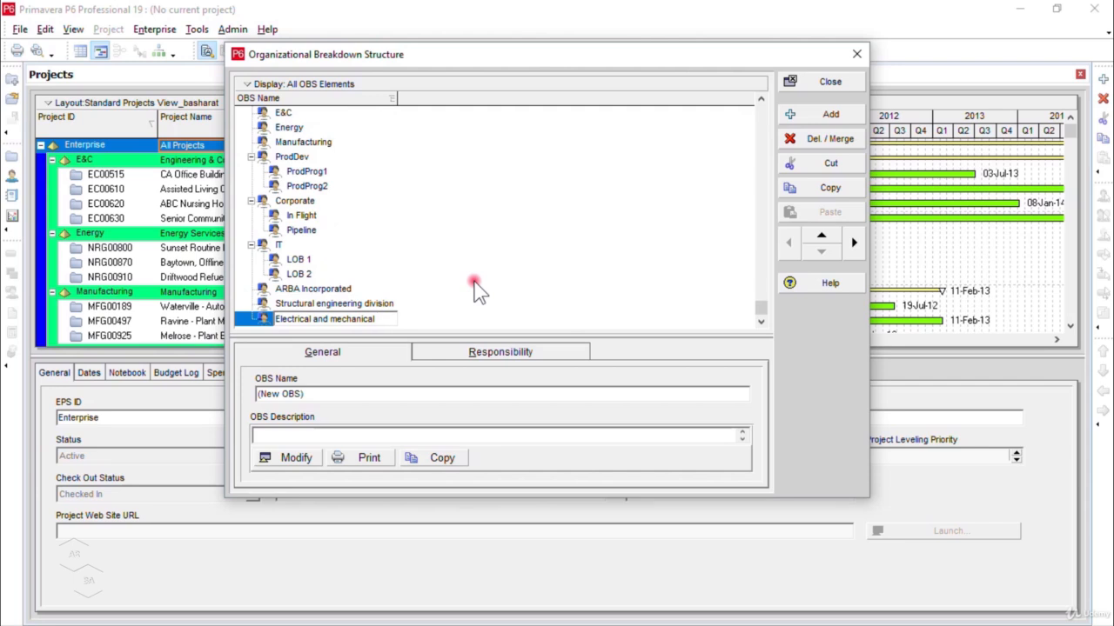
text( division)
key(Return)
drag(398, 99, 434, 98)
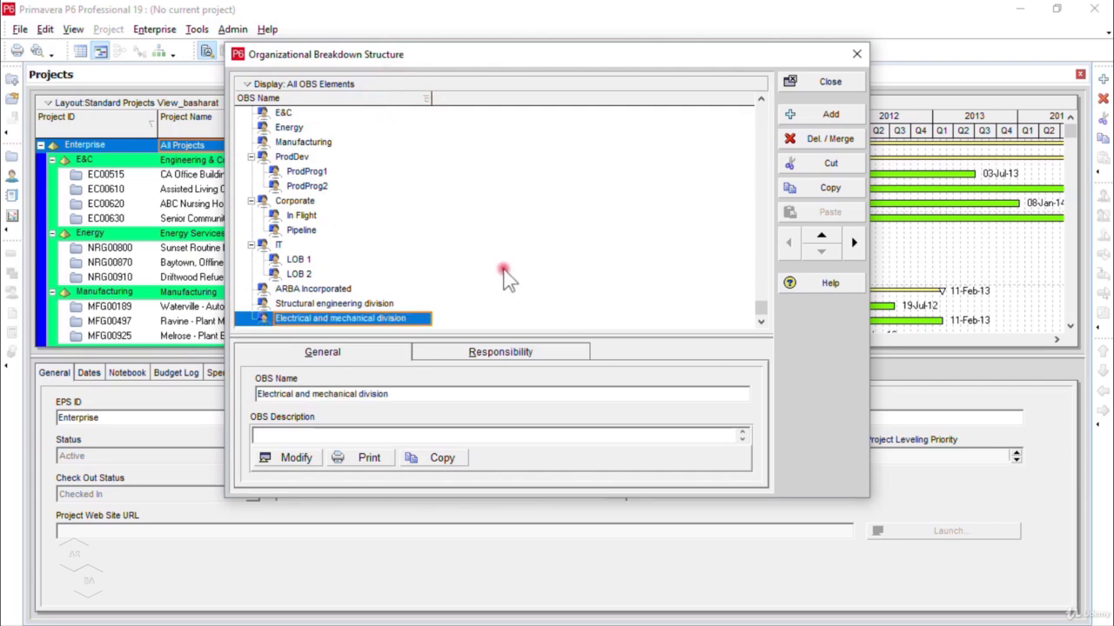
- Add an OBS element named Operations and maintenance division below the Electrical and mechanical division
click(851, 115)
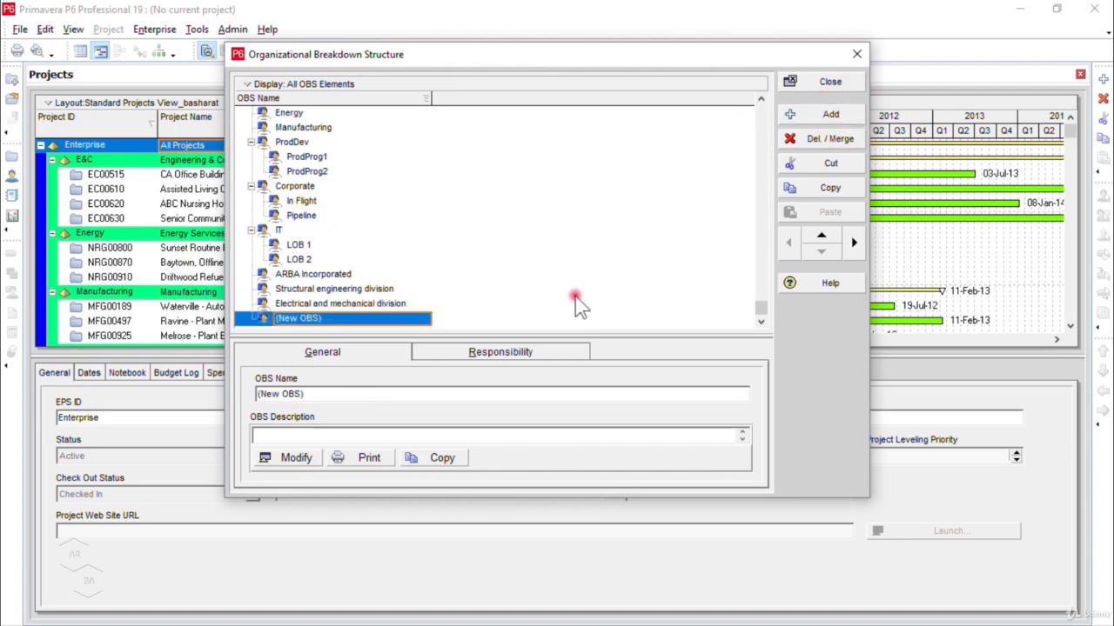
click(337, 318)
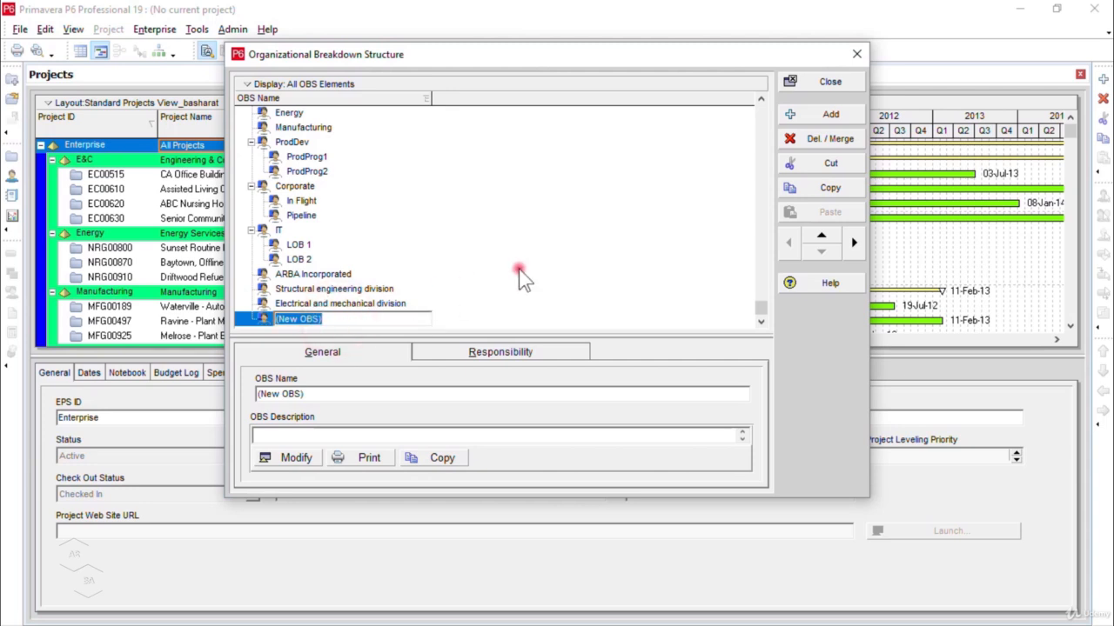
text(Operations and )
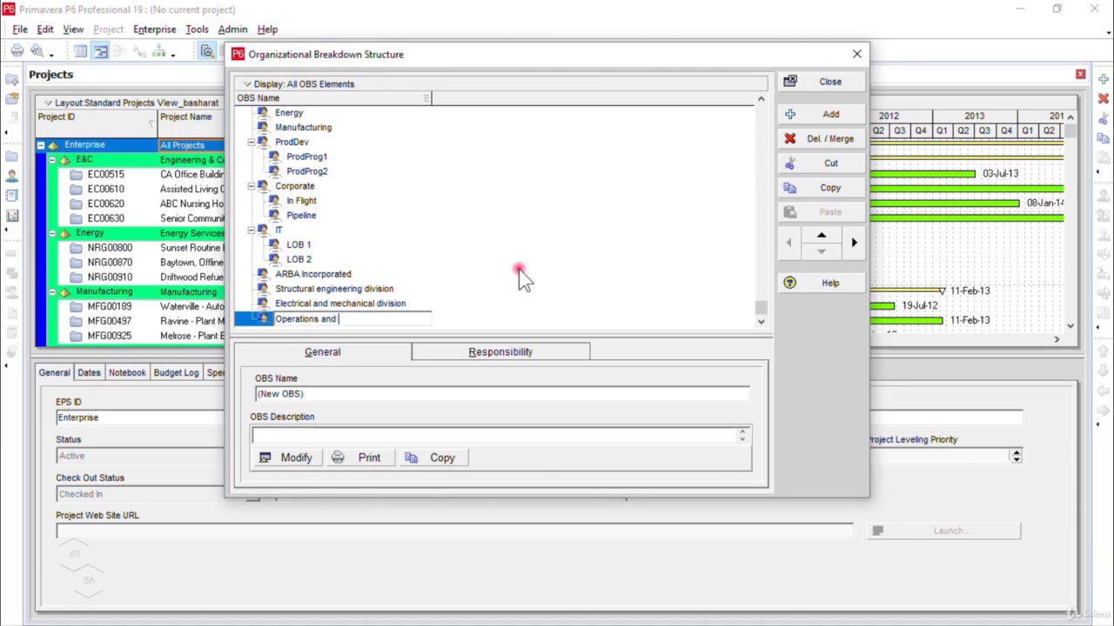
text(maintenance division)
click(566, 248)
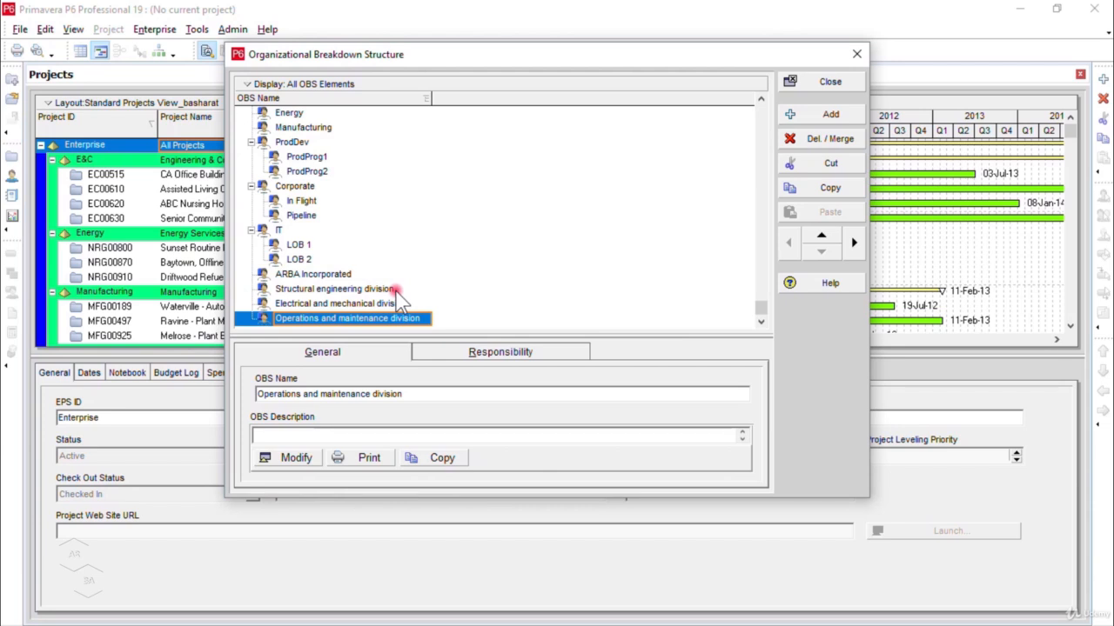
- Indent the Structural engineering, Electrical and mechanical, and Operations and maintenance divisions one level under ARBA Incorporated
click(374, 290)
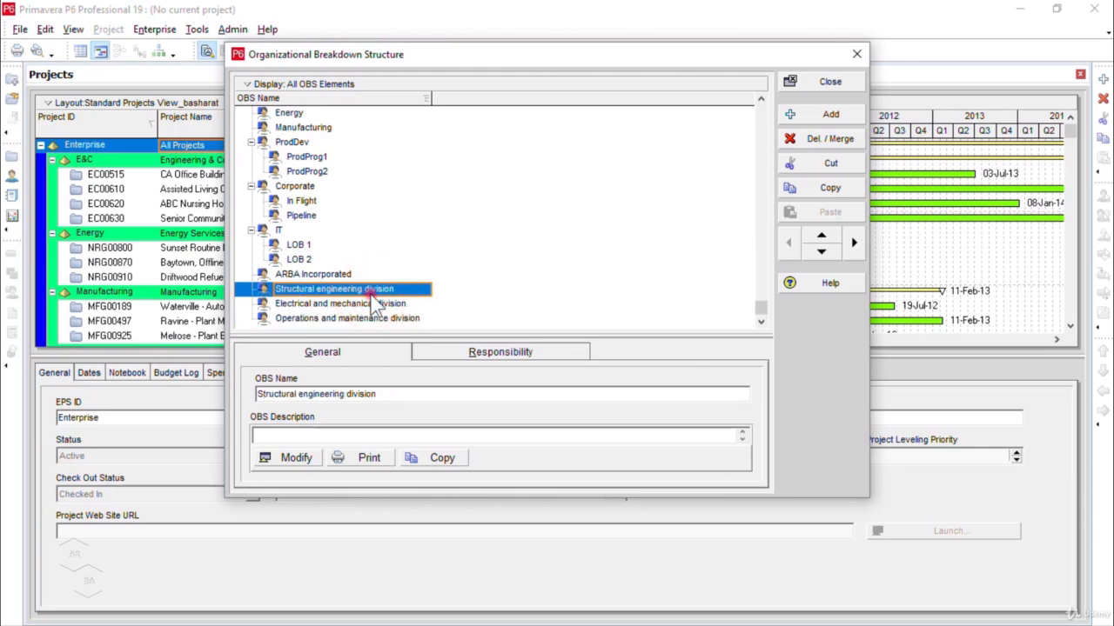
click(853, 248)
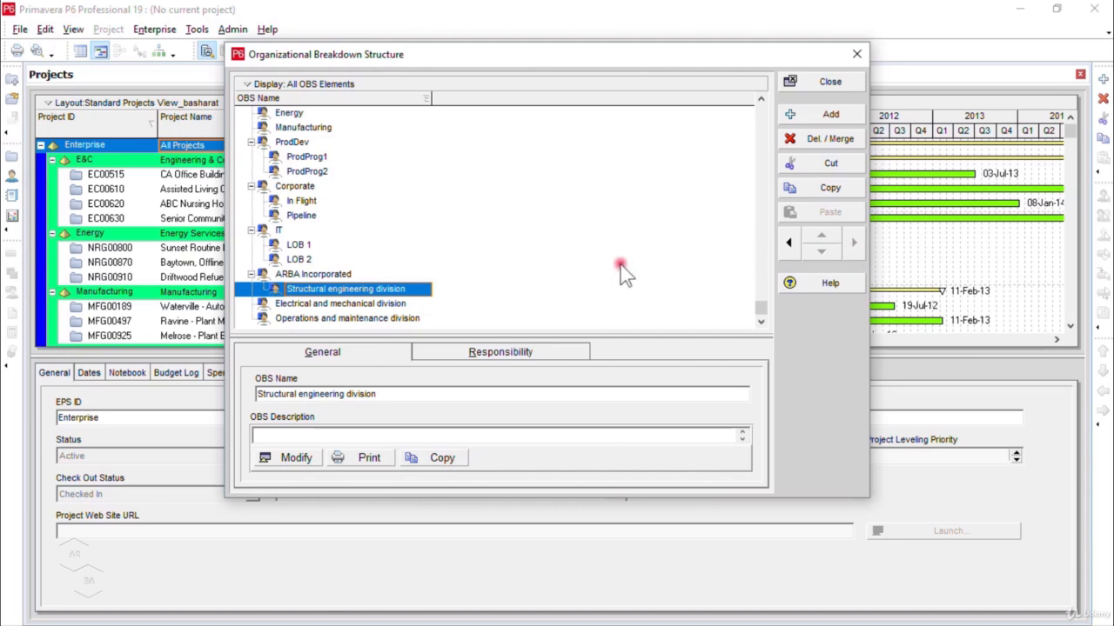
click(342, 303)
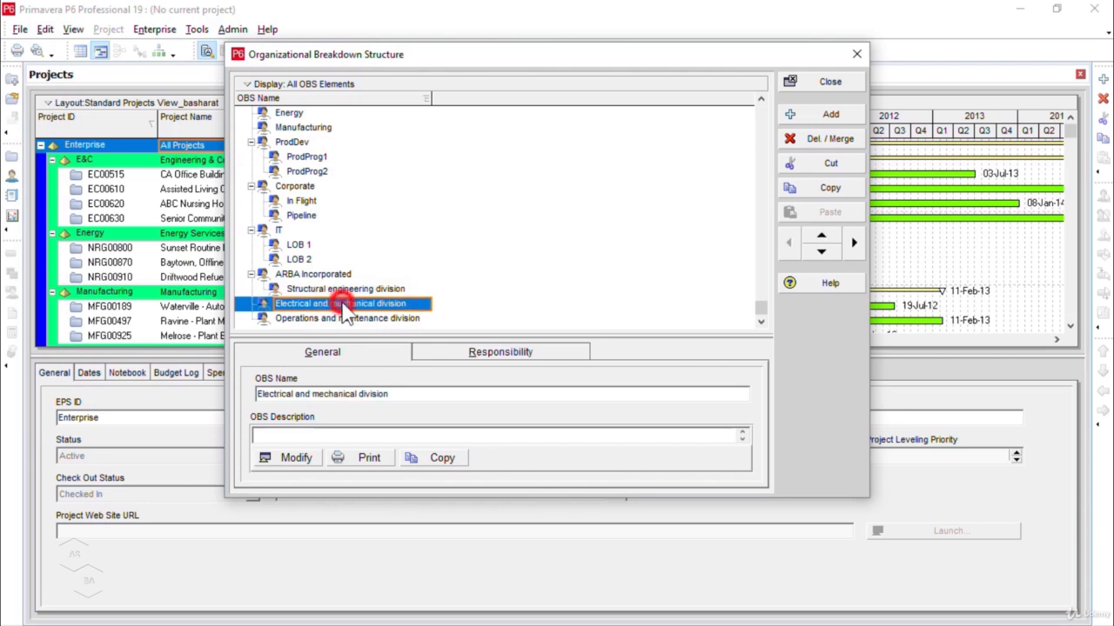
click(856, 246)
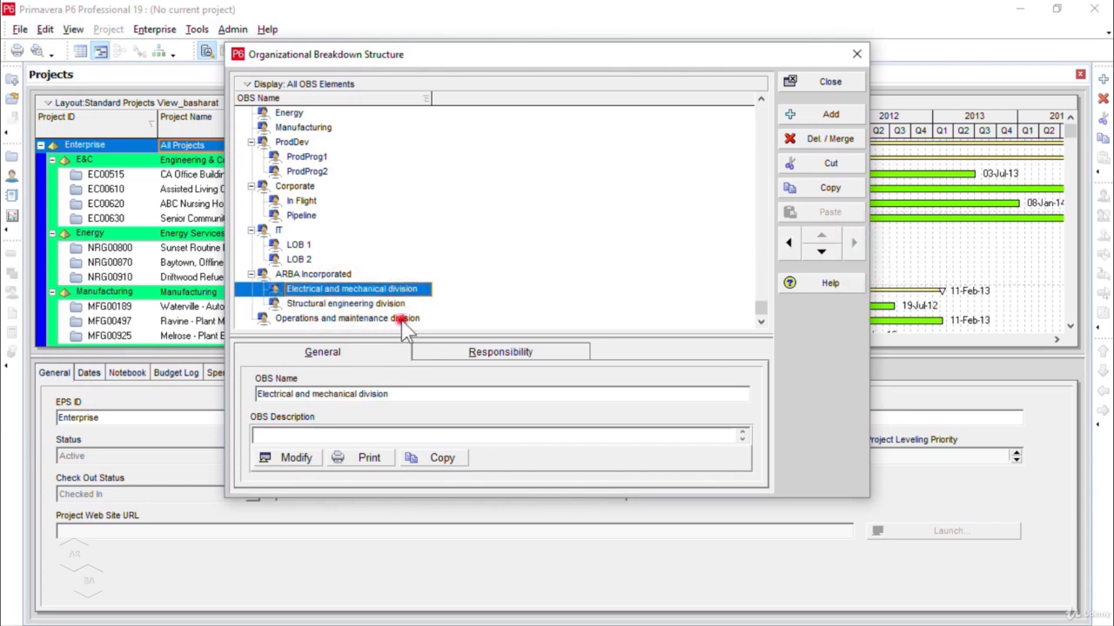
click(405, 320)
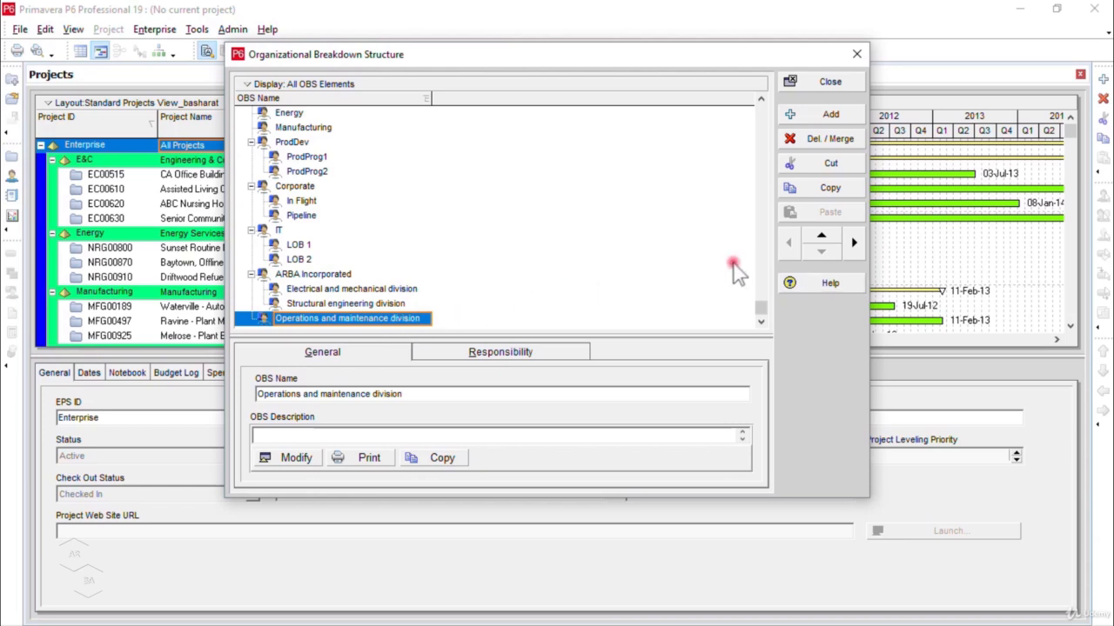
click(856, 245)
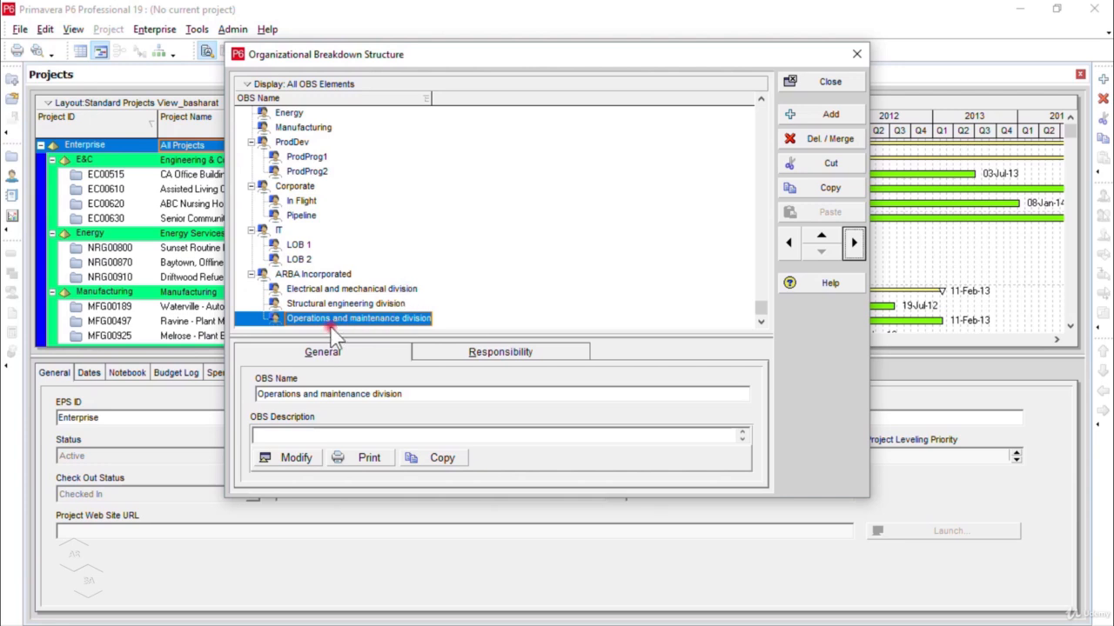
- Check the general and responsibility details of the Operations and maintenance division, and close the Organizational Breakdown Structure
click(334, 350)
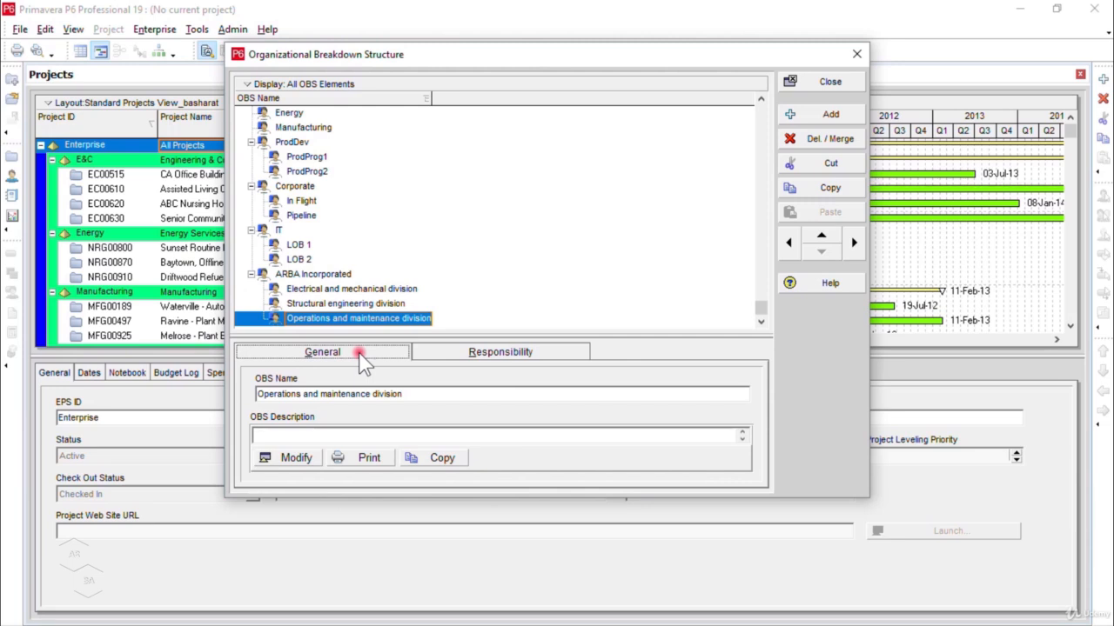
click(503, 356)
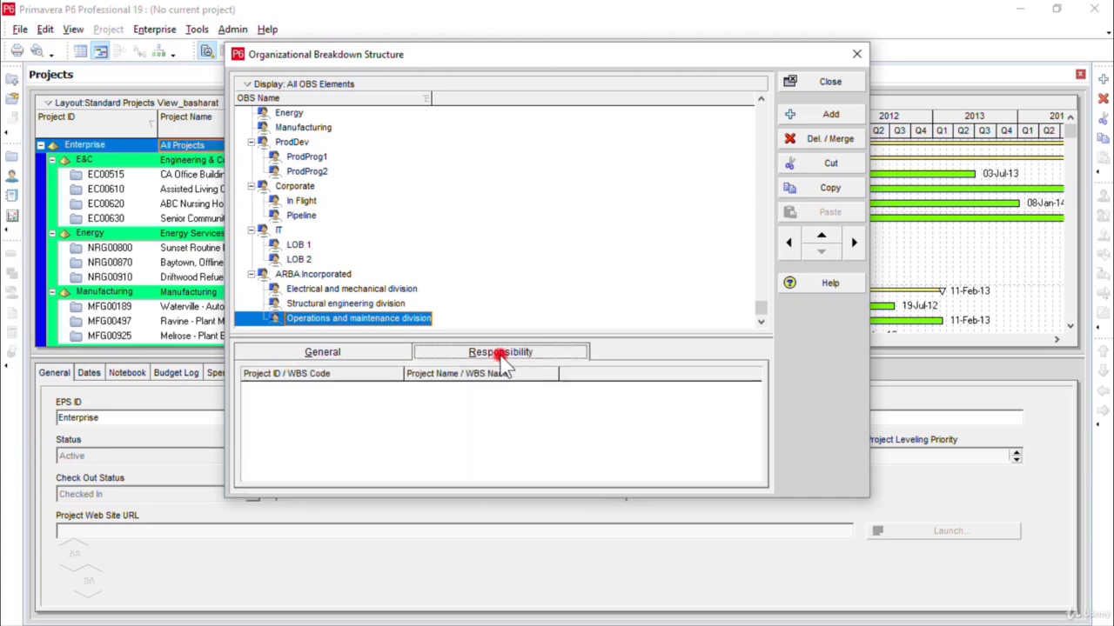
click(387, 352)
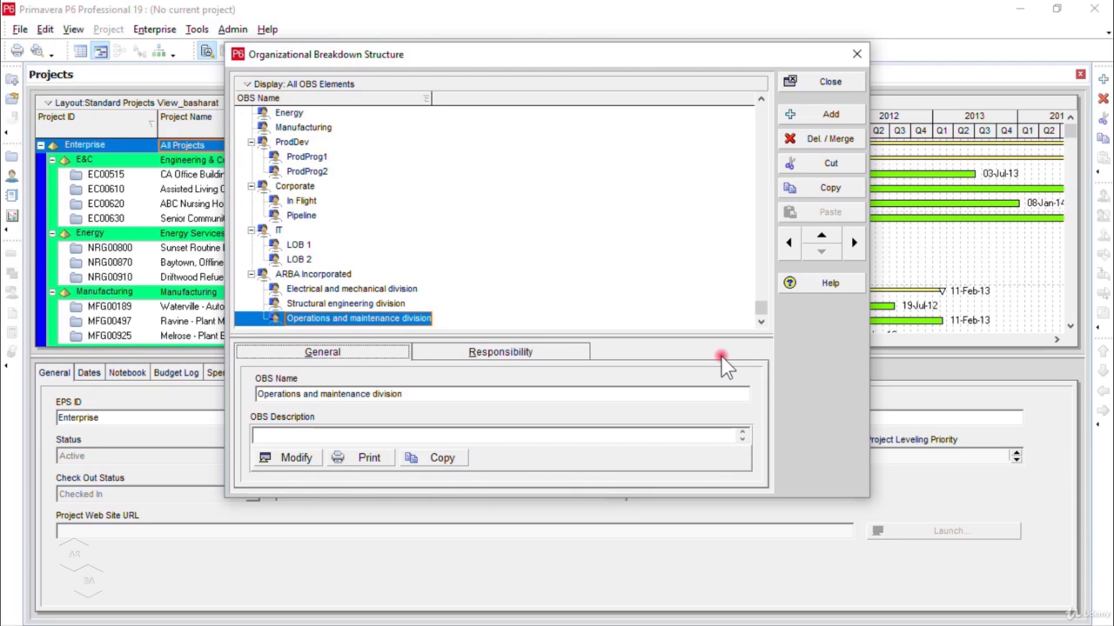
click(849, 80)
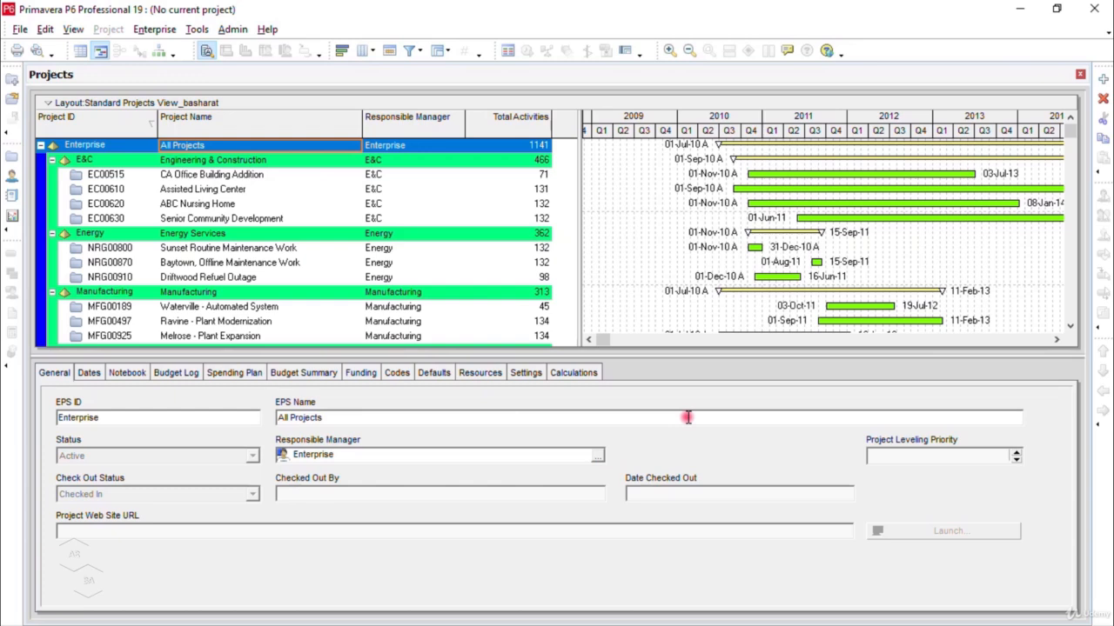
- Reopen the Organizational Breakdown Structure and review ARBA Incorporated and each of its three divisions
click(153, 30)
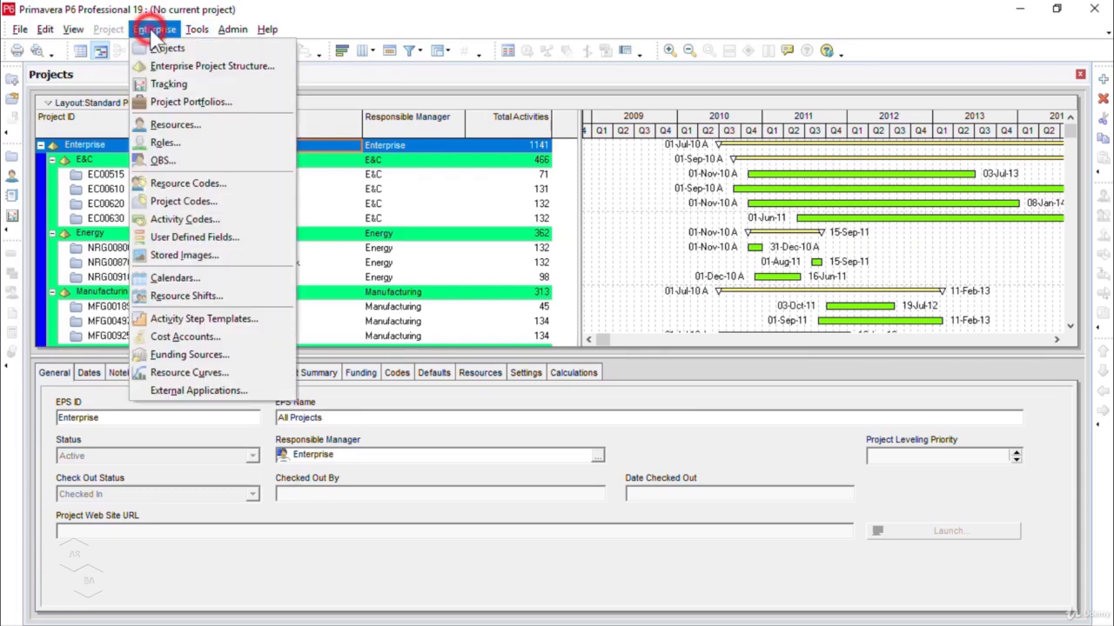
click(235, 162)
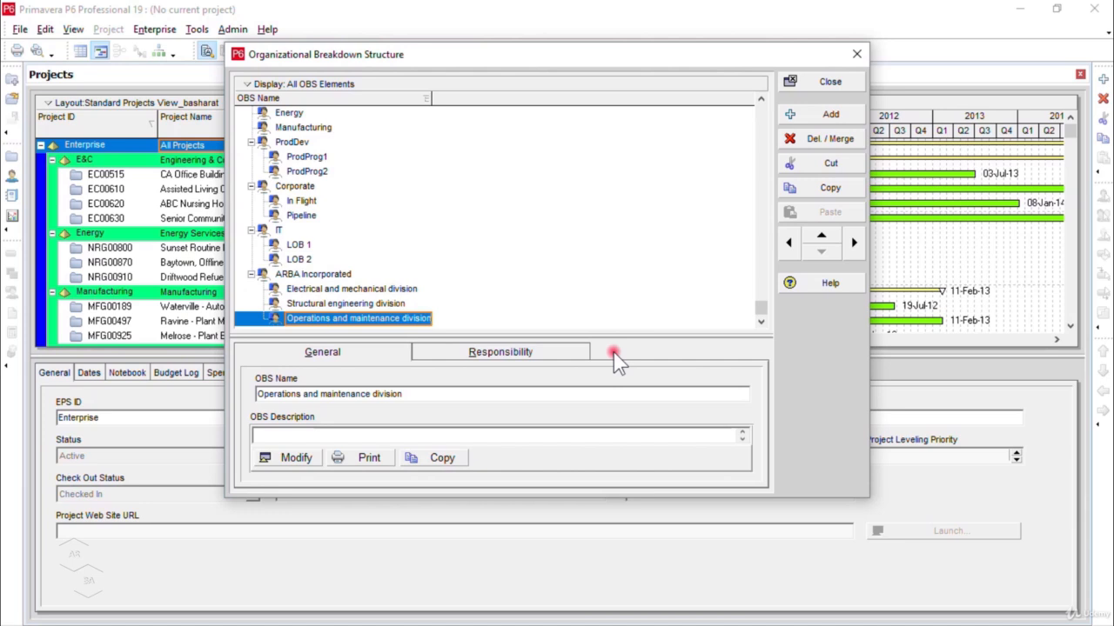
click(336, 274)
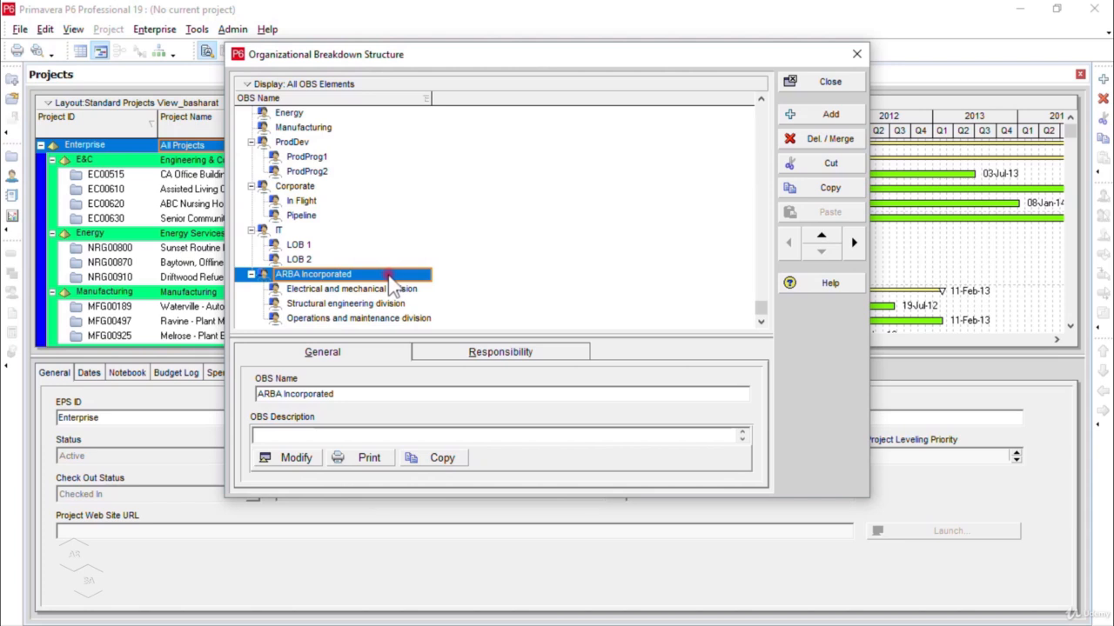
click(383, 290)
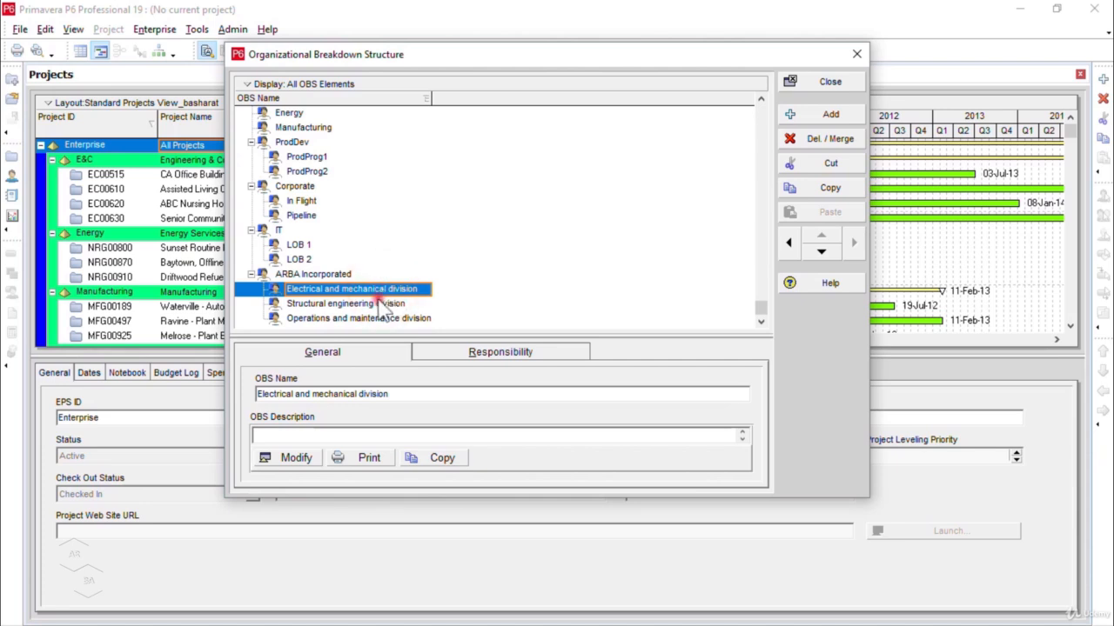
click(372, 307)
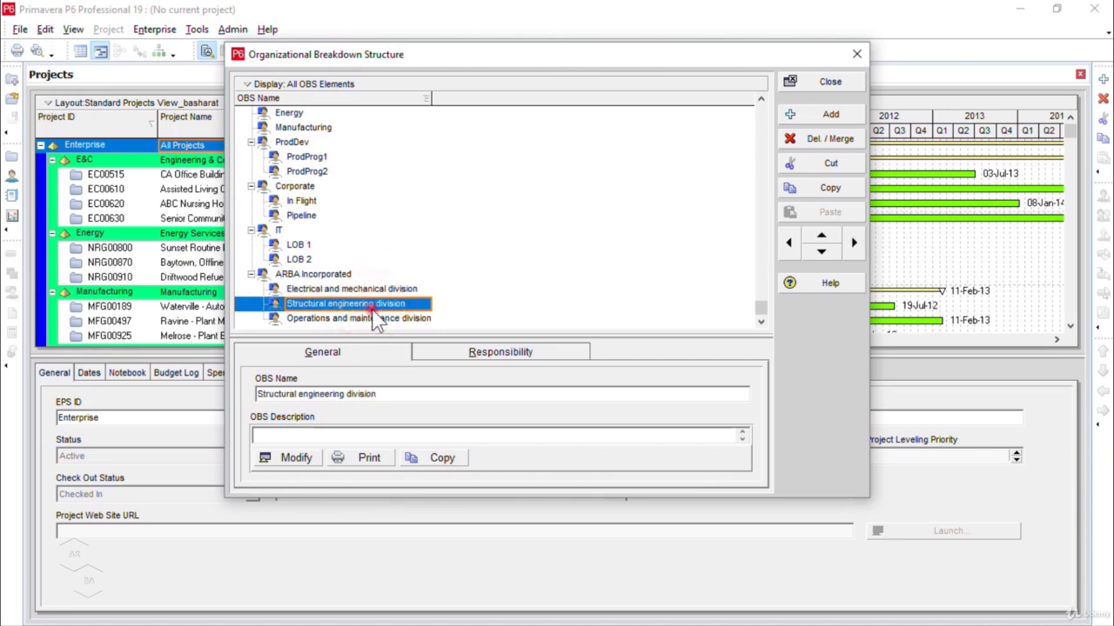
click(381, 319)
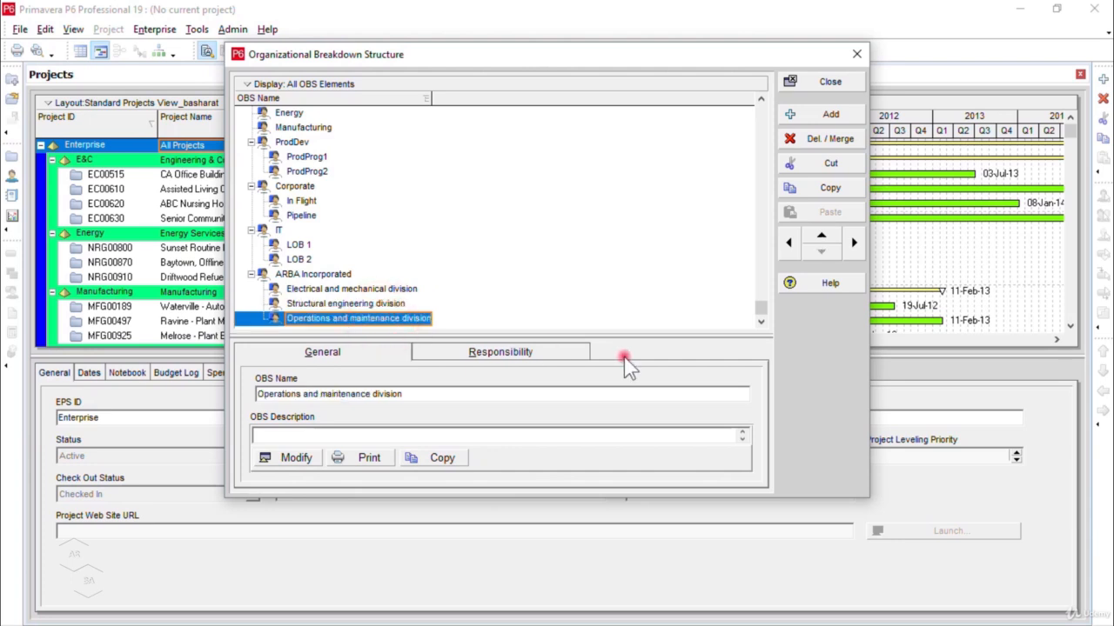
- View the empty description editor of the Operations and maintenance division, and close the Organizational Breakdown Structure
click(309, 461)
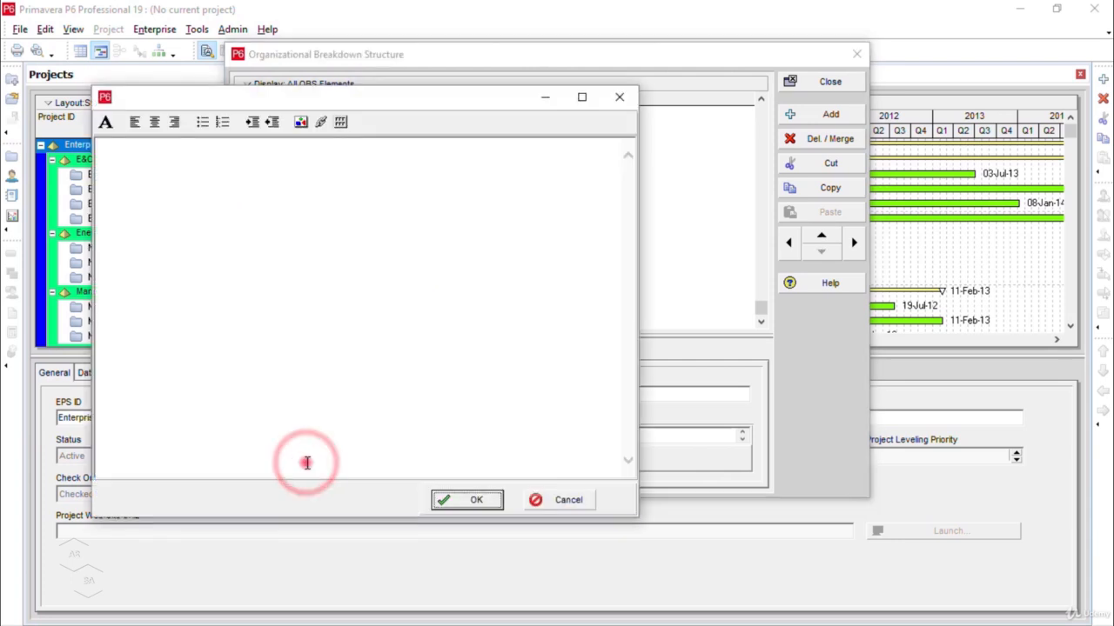
click(475, 500)
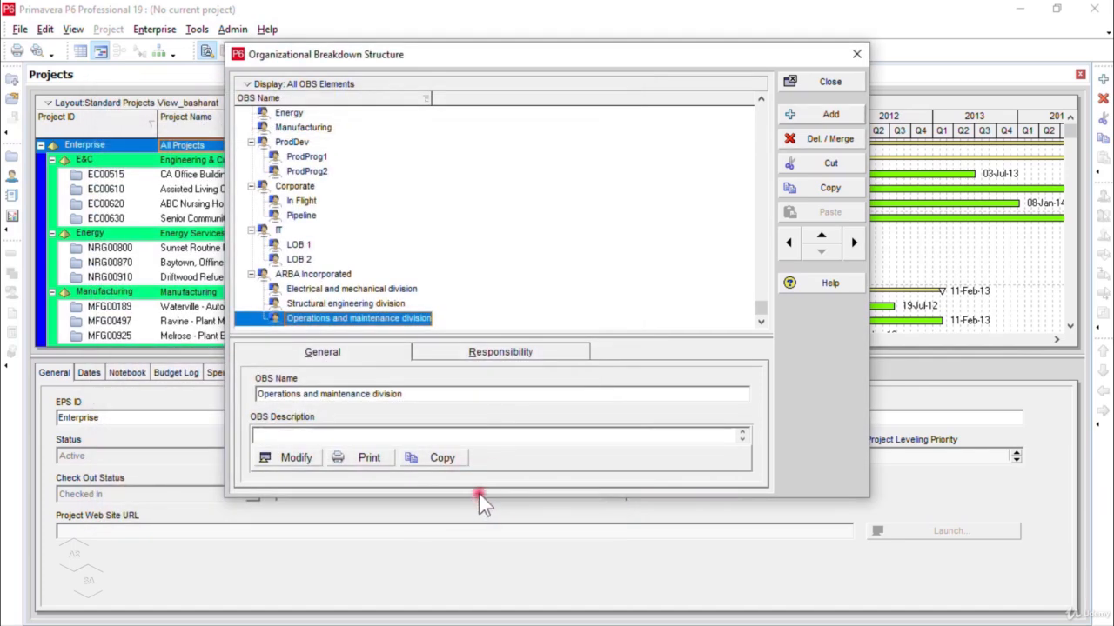
click(853, 82)
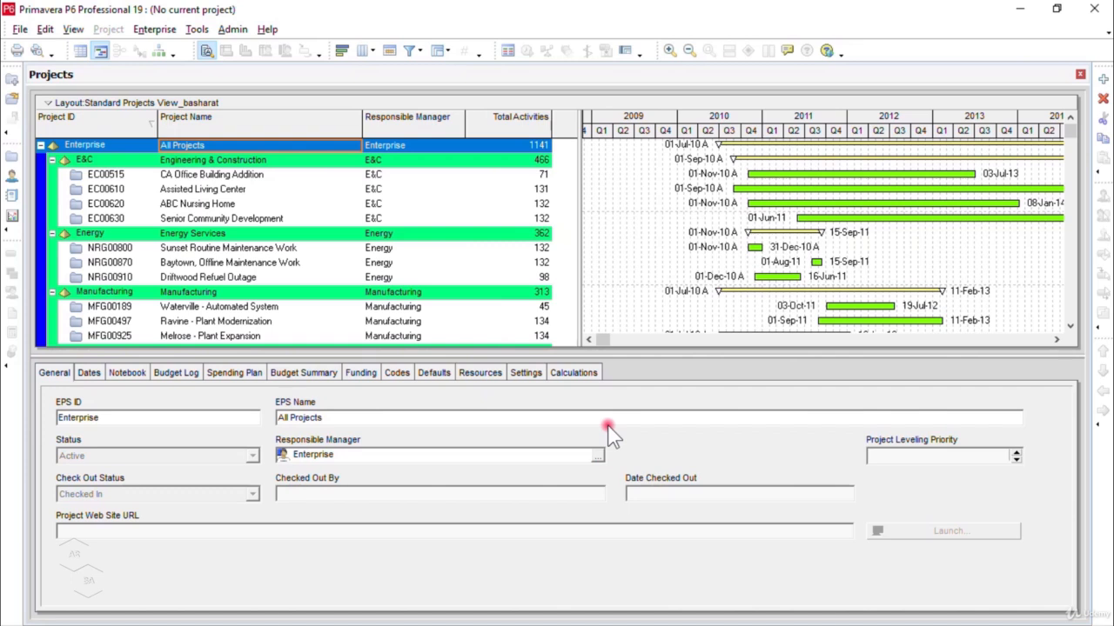
- Add an element with ID ARI and name ARBA Inc. to the Enterprise Project Structure
click(156, 29)
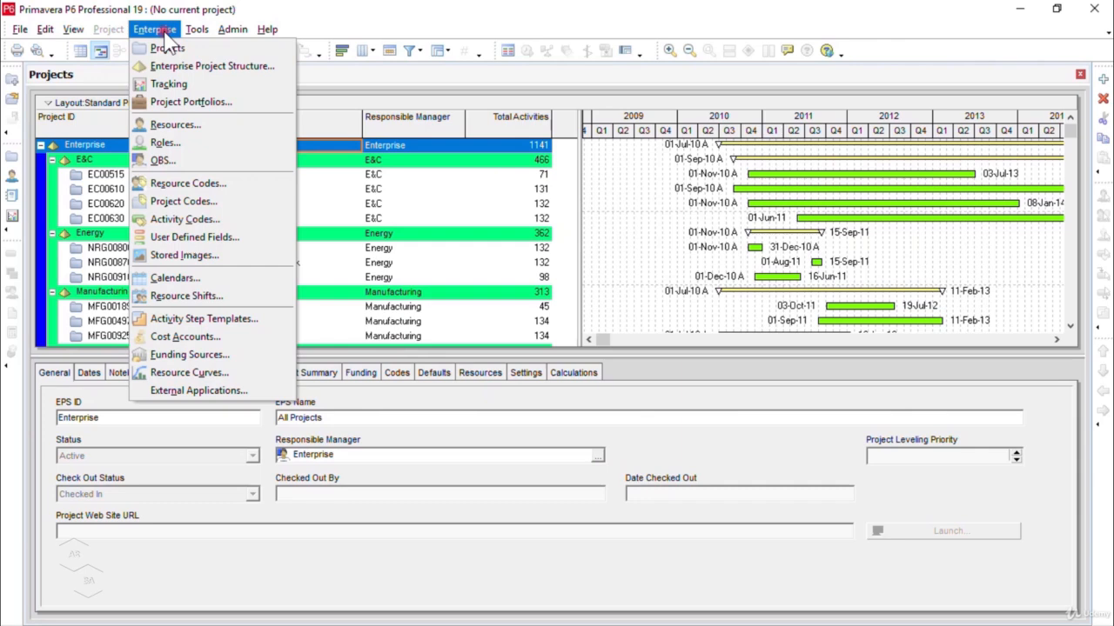
click(282, 69)
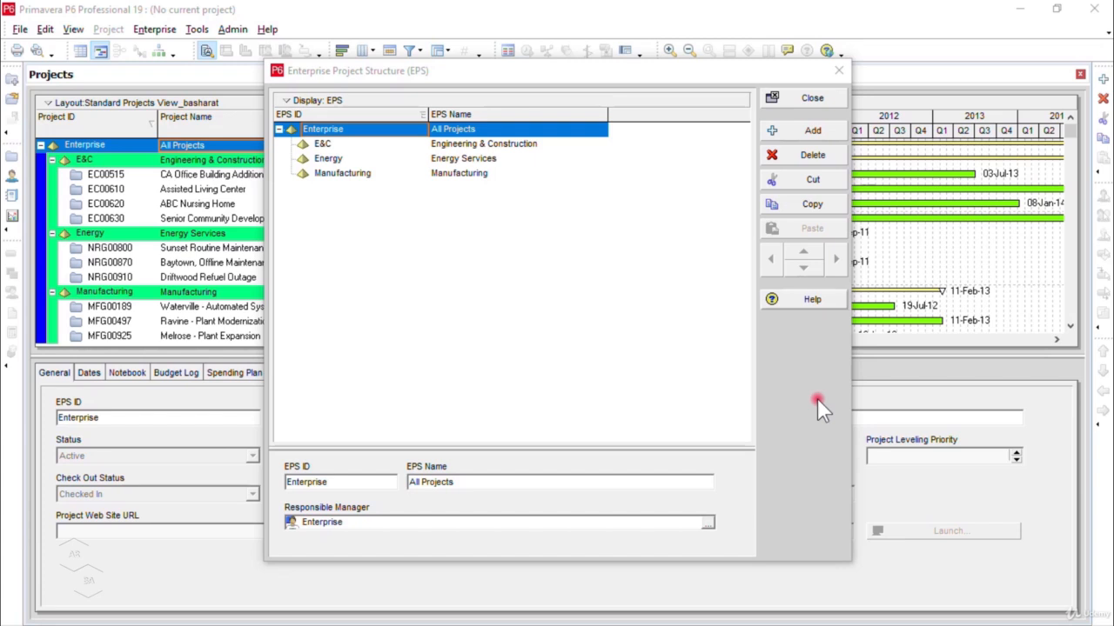
click(813, 132)
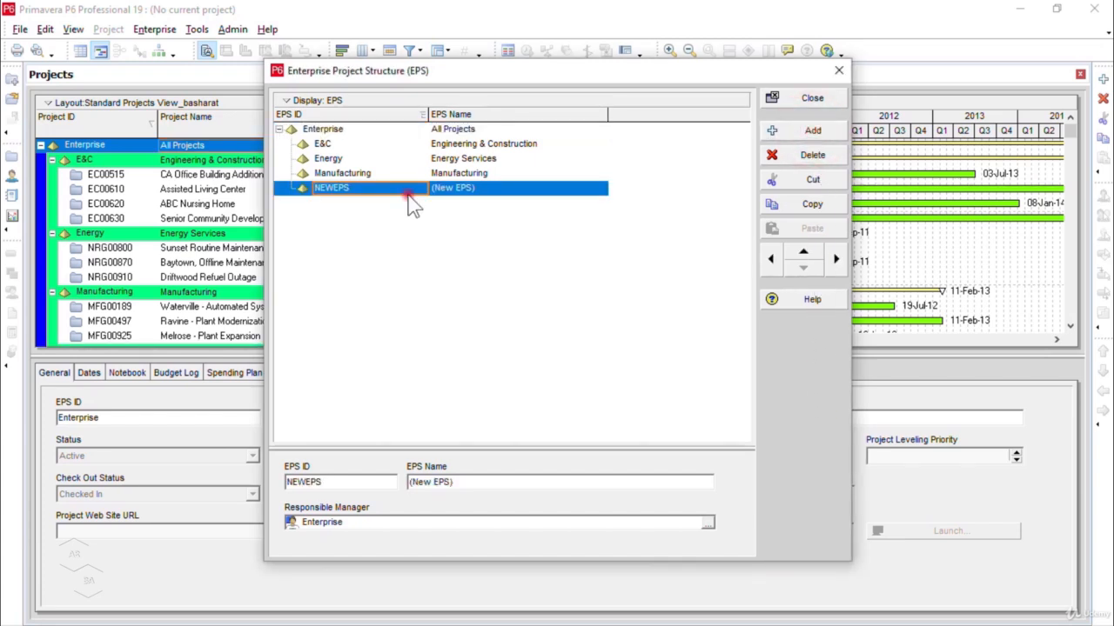
click(393, 190)
text(AR)
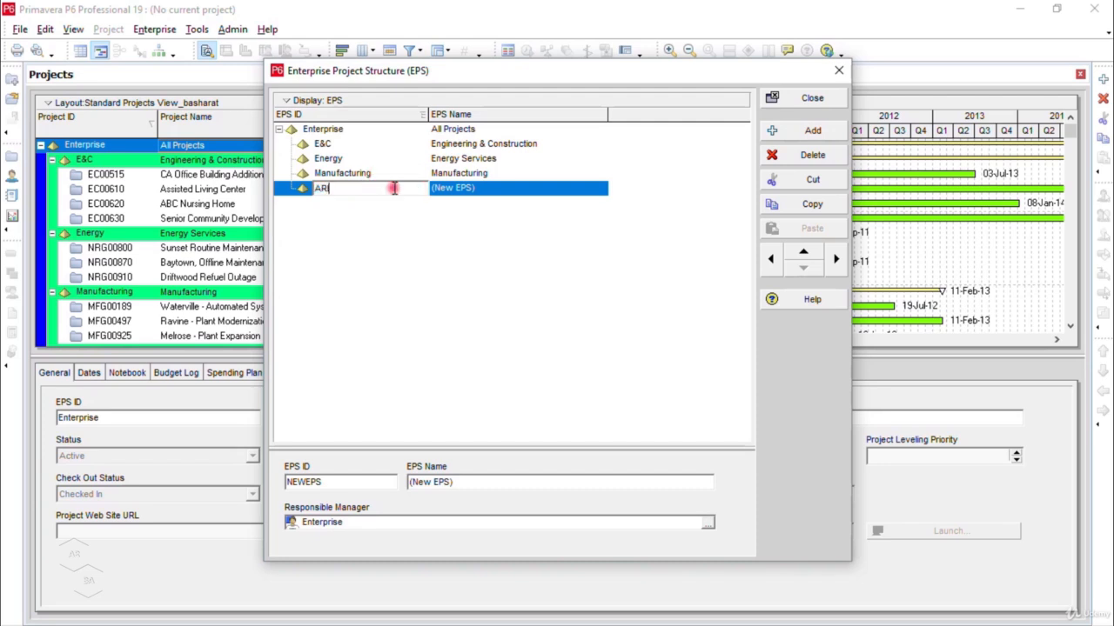
click(533, 189)
text(I)
click(533, 191)
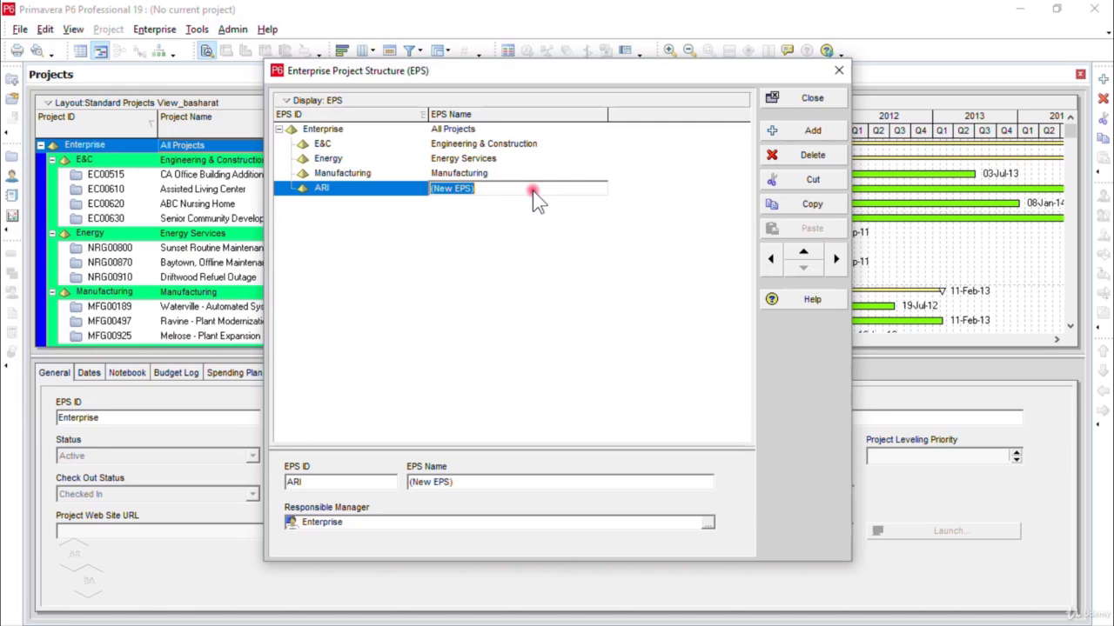
text(ARBA Inc.)
key(Return)
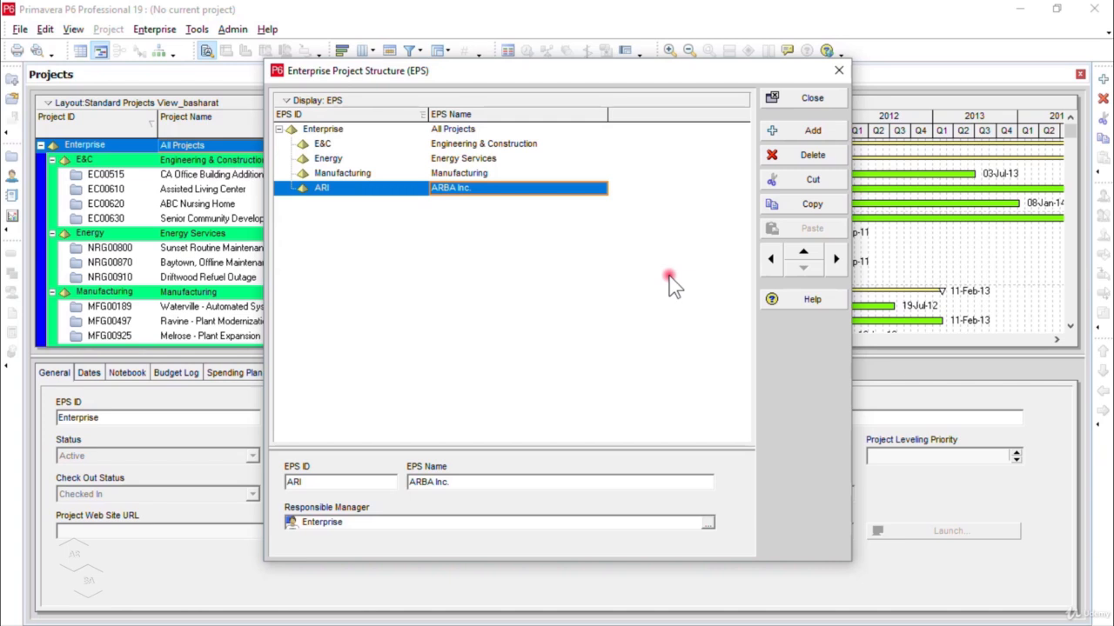
- Add two more EPS elements below ARI and give the first the ID IDP and name Internal development projects
click(822, 131)
click(822, 131)
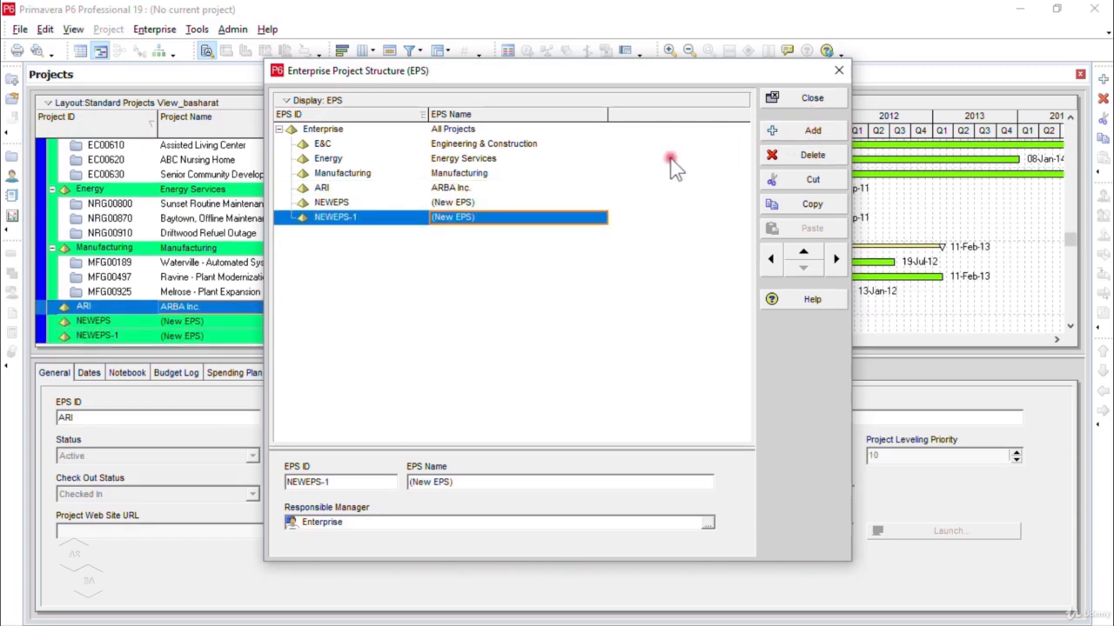
click(460, 202)
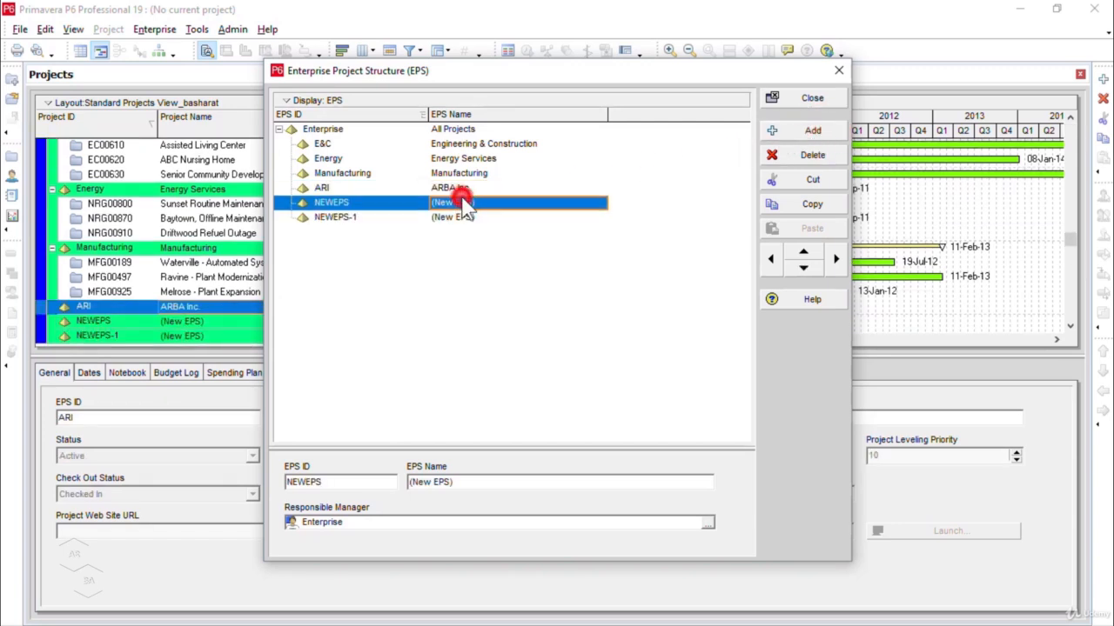
click(372, 202)
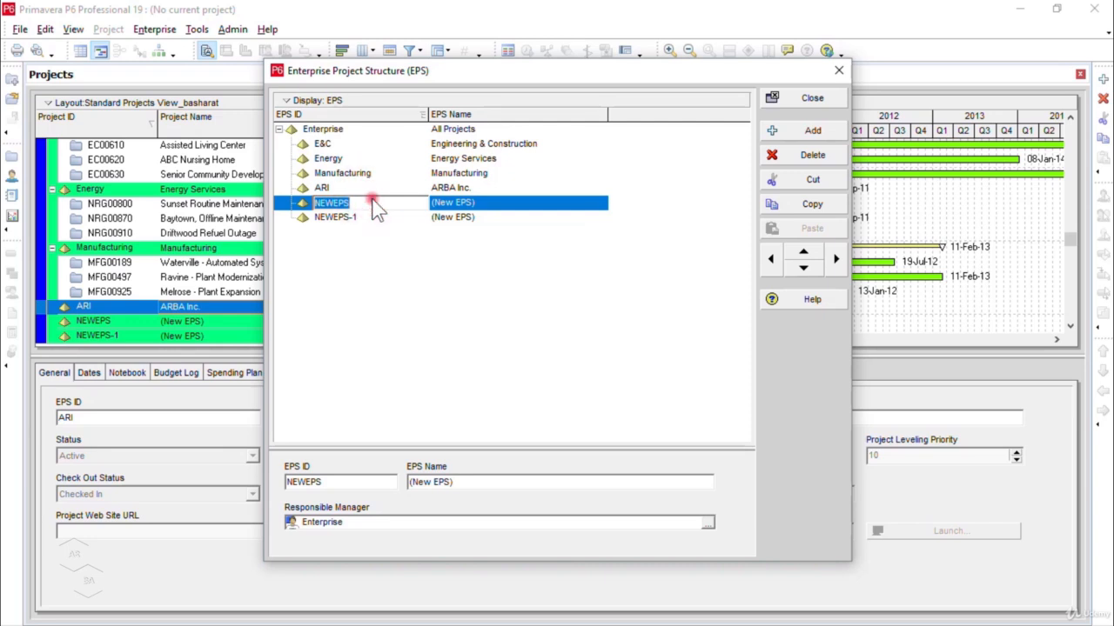
text(IDP)
click(548, 203)
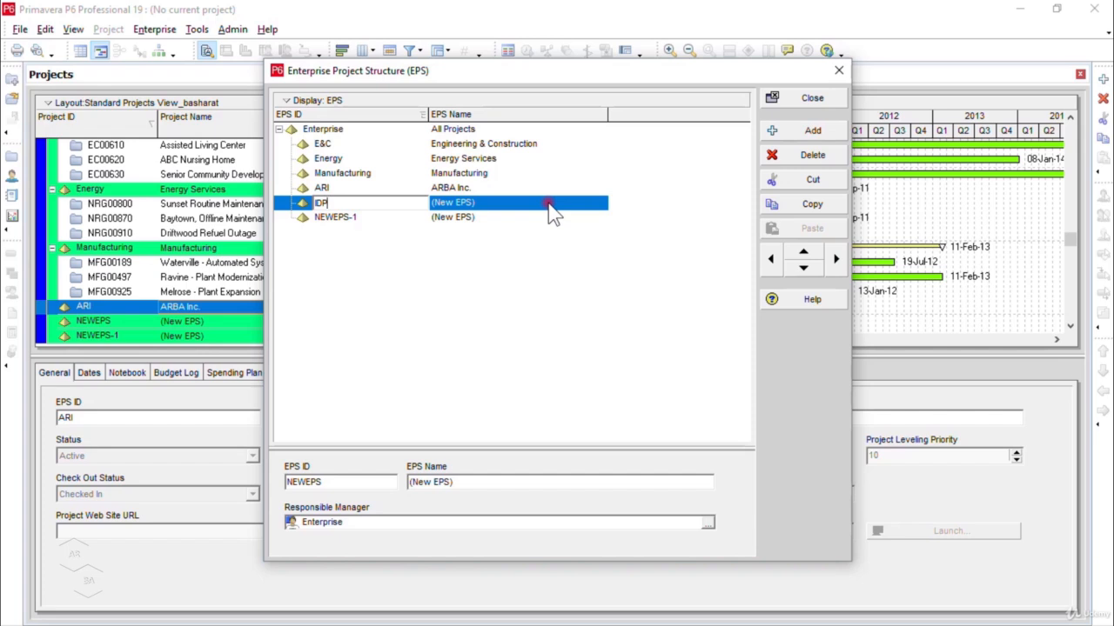
click(549, 204)
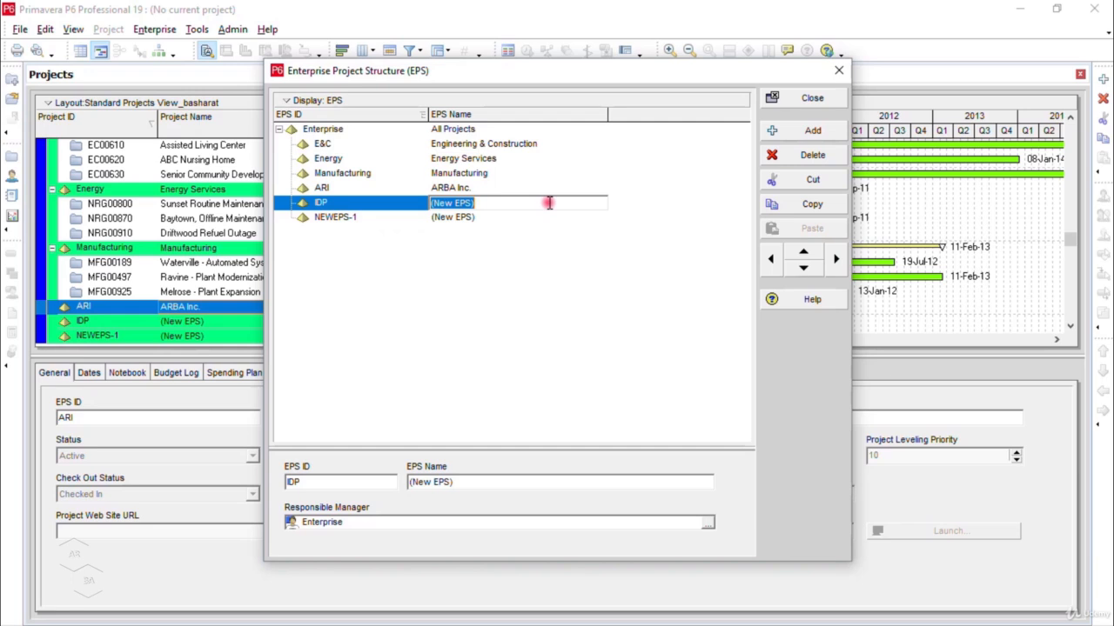
text(Internal development)
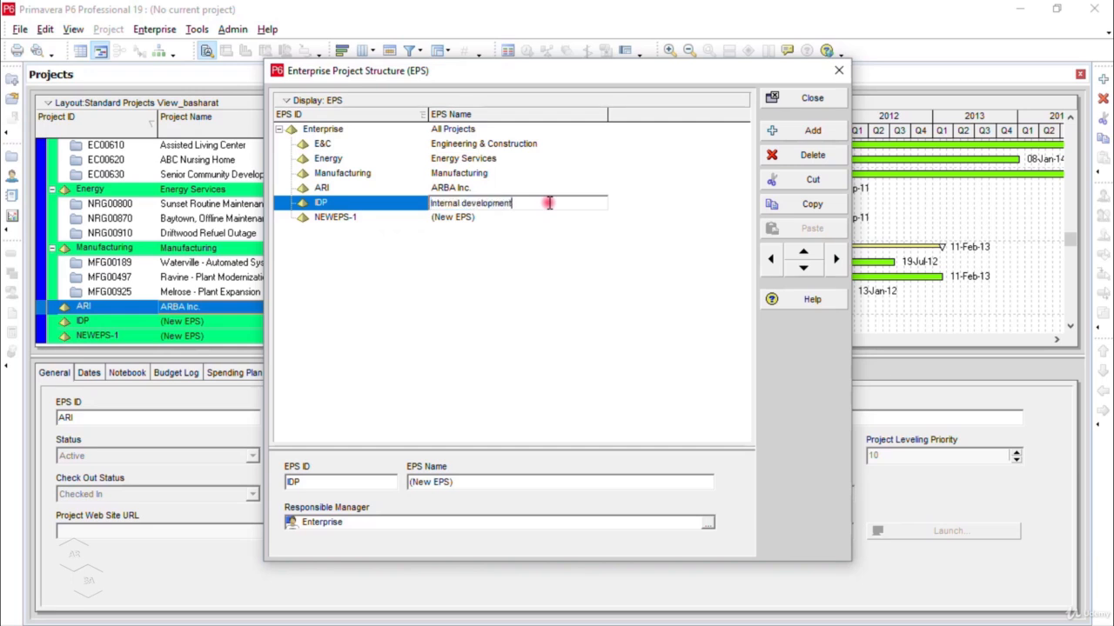
text( projects)
- Give the second new EPS element the ID CS and the name Customer projects
click(359, 218)
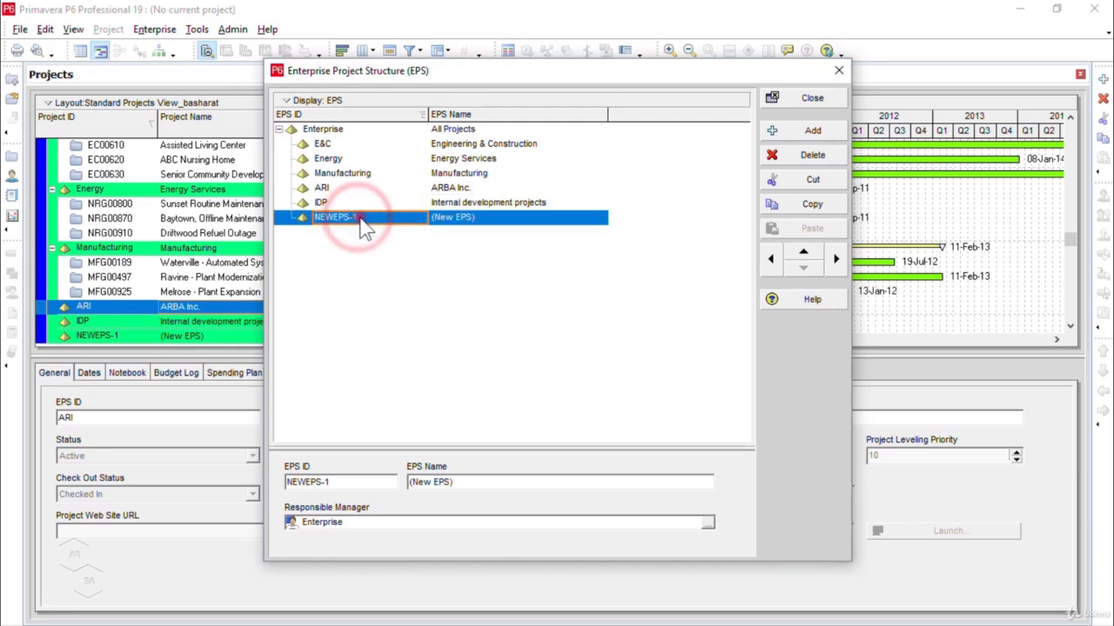
click(360, 217)
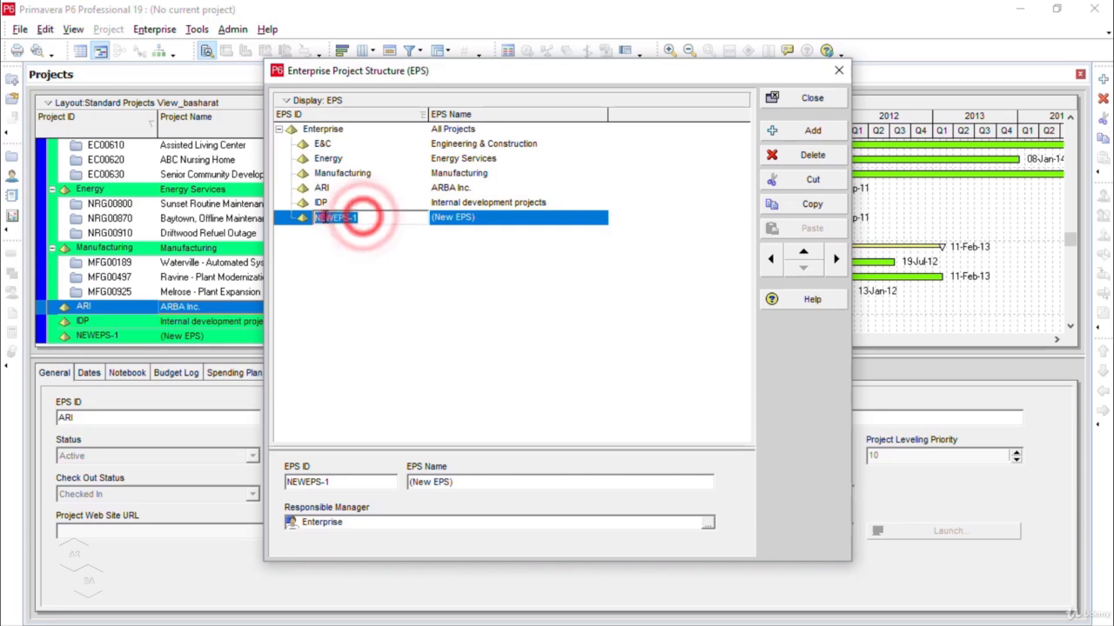
text(CS)
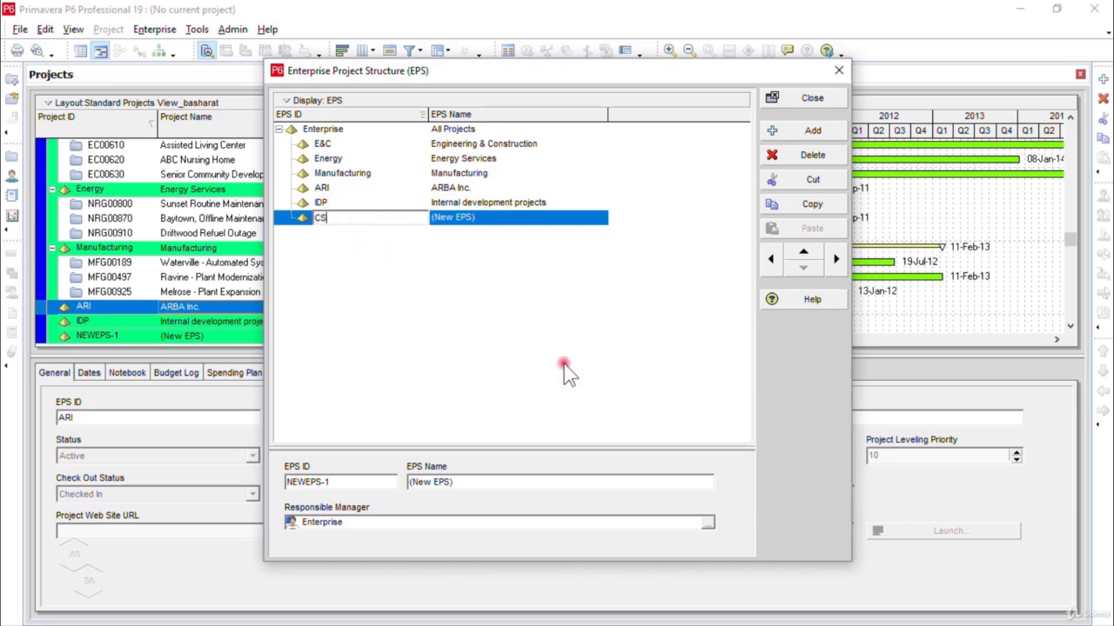
click(487, 219)
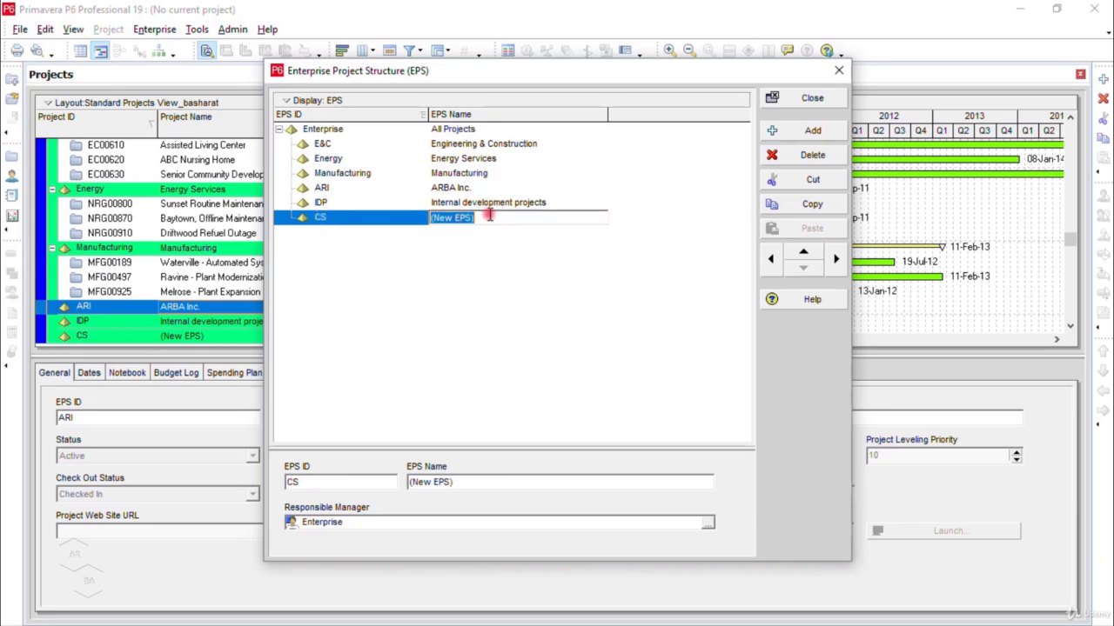
text(Customer projects)
click(652, 281)
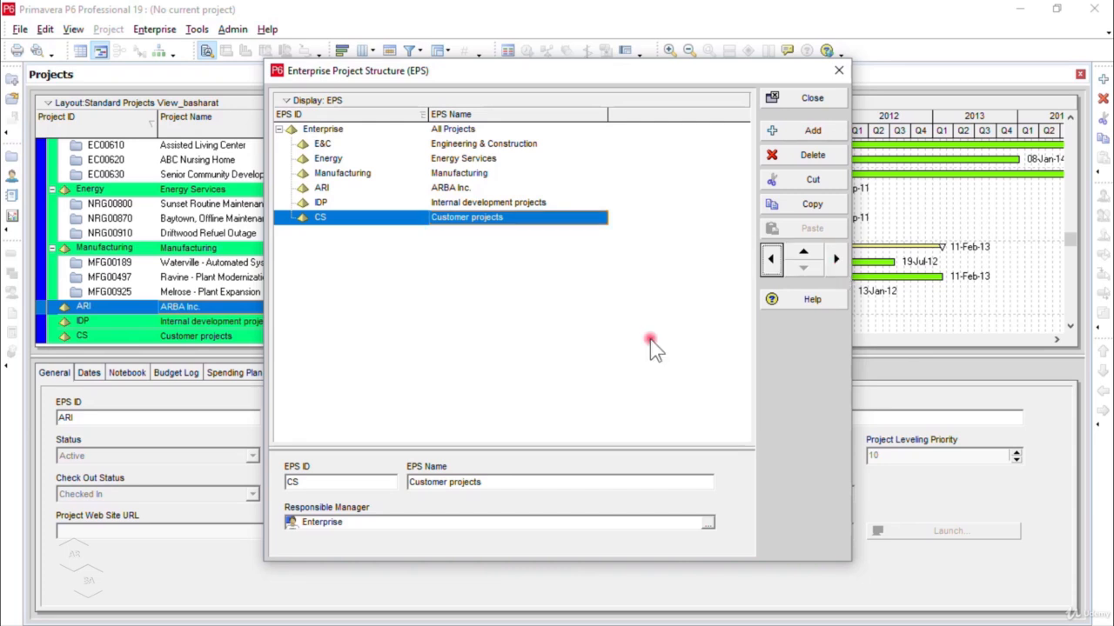
- Indent the Internal development projects and Customer projects elements one level under ARBA Inc
click(489, 207)
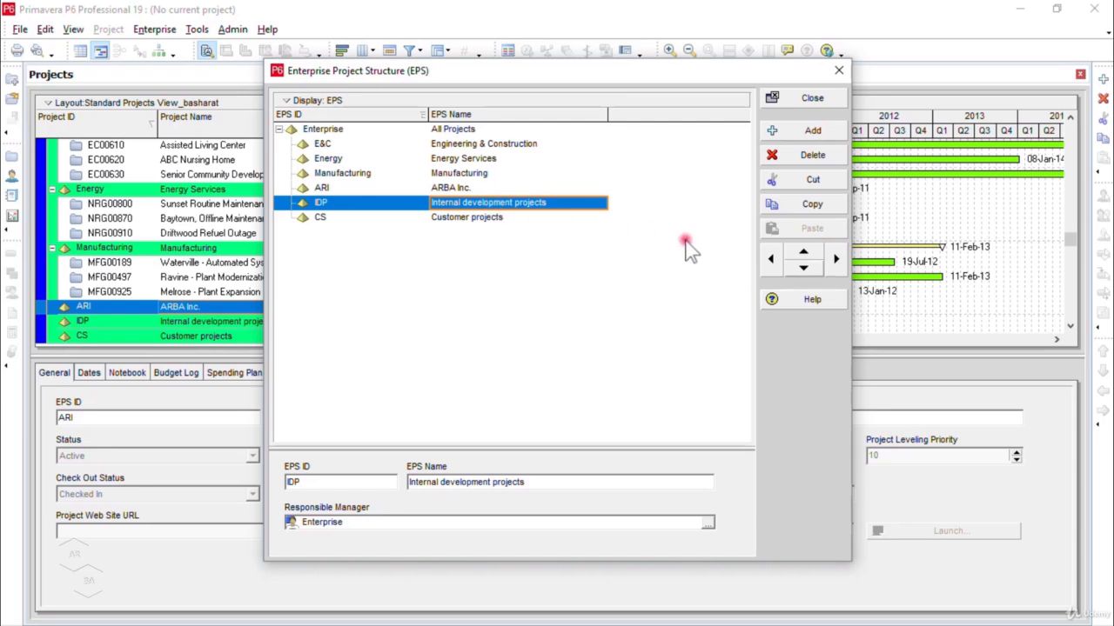
click(836, 264)
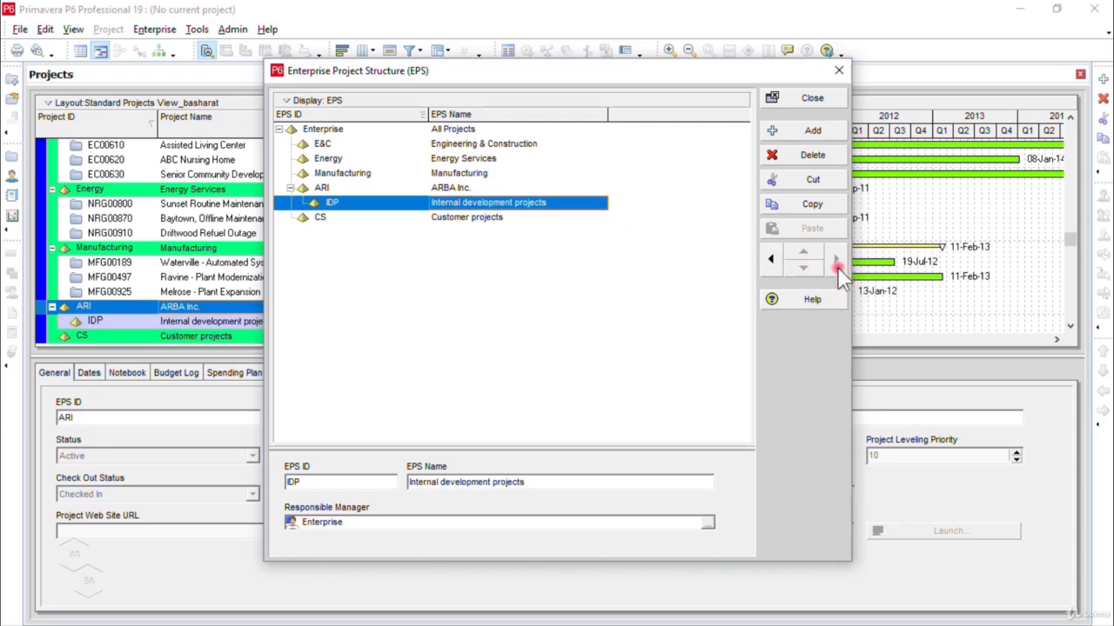
click(484, 219)
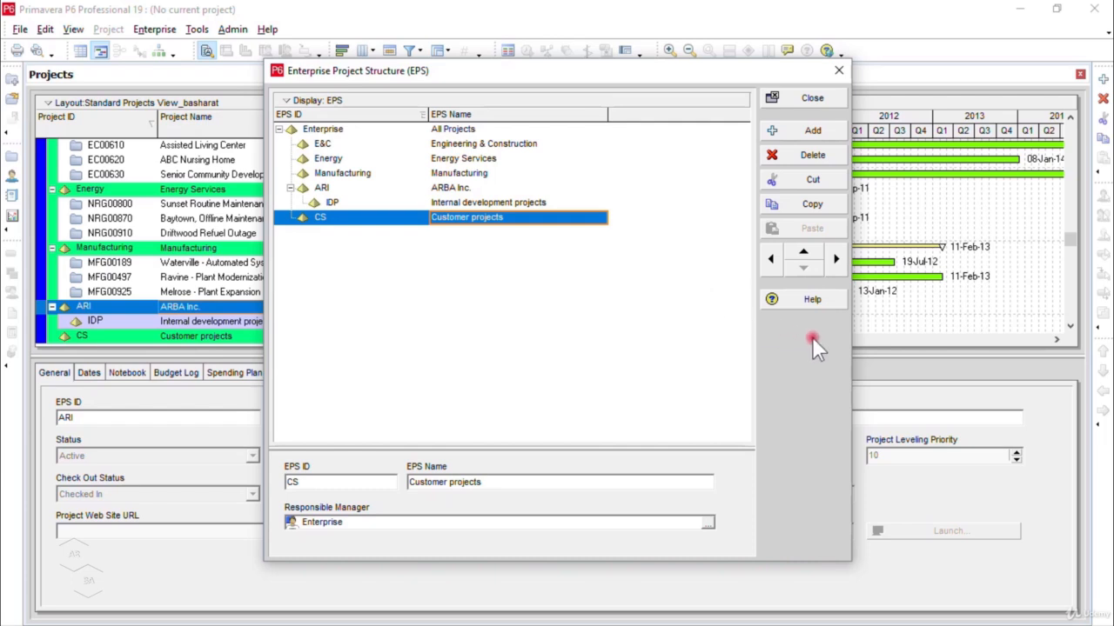
click(836, 262)
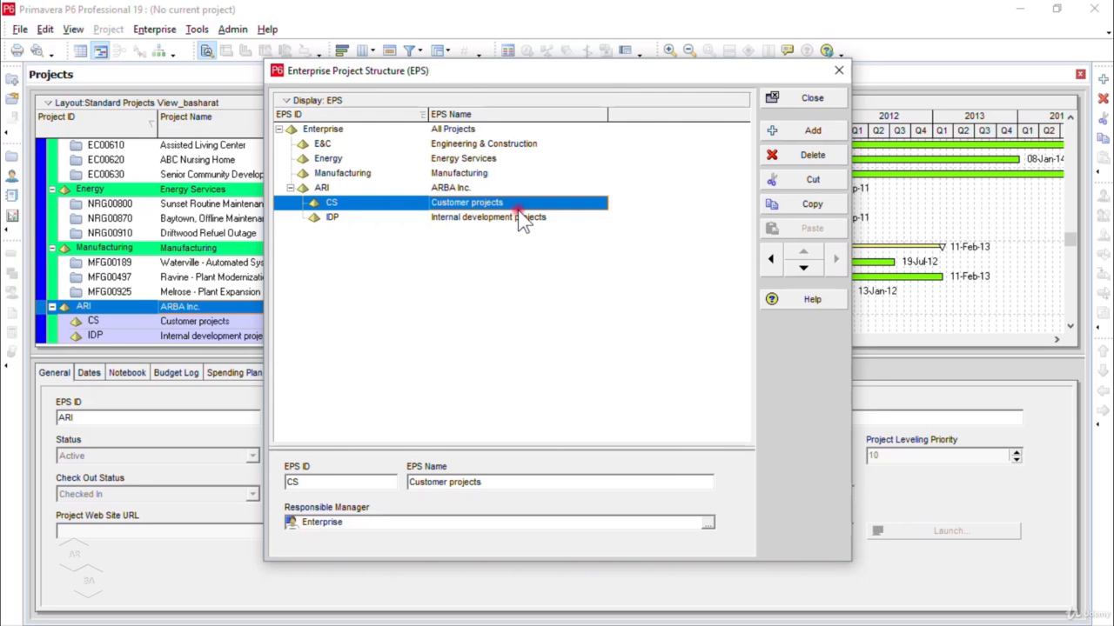
- Assign the Operations and maintenance division as responsible manager of the Customer projects EPS element
click(474, 188)
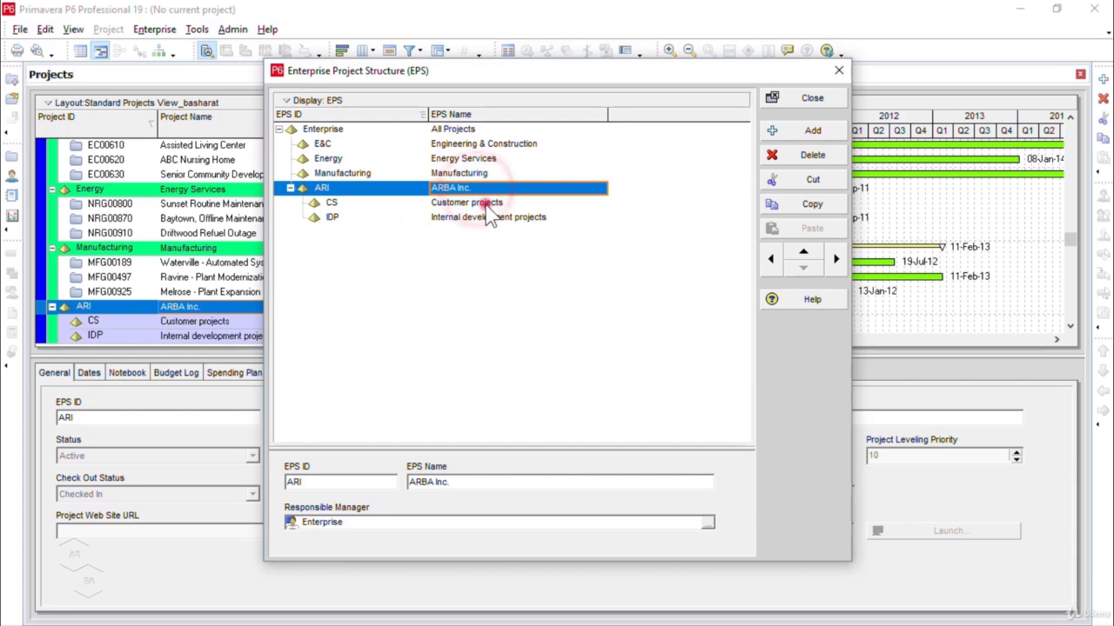
click(485, 203)
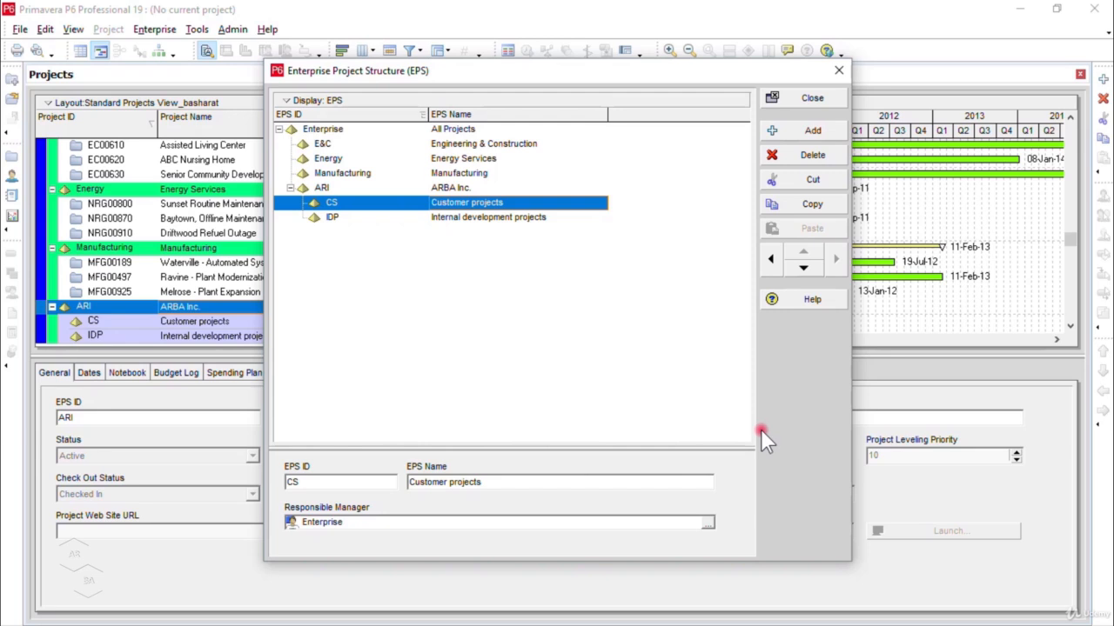
click(709, 527)
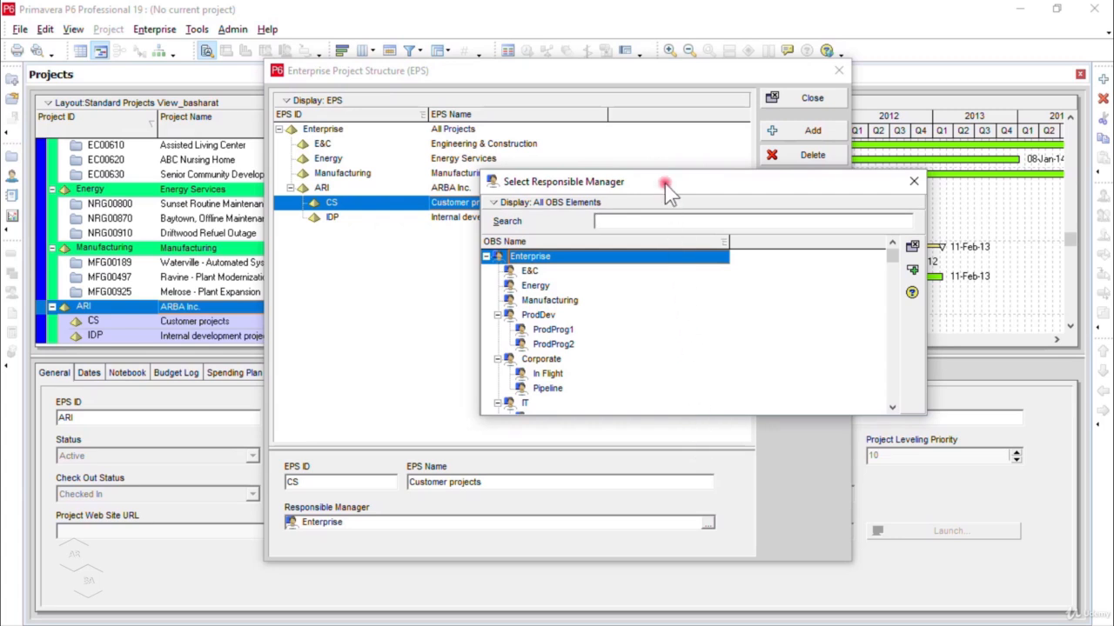
click(893, 402)
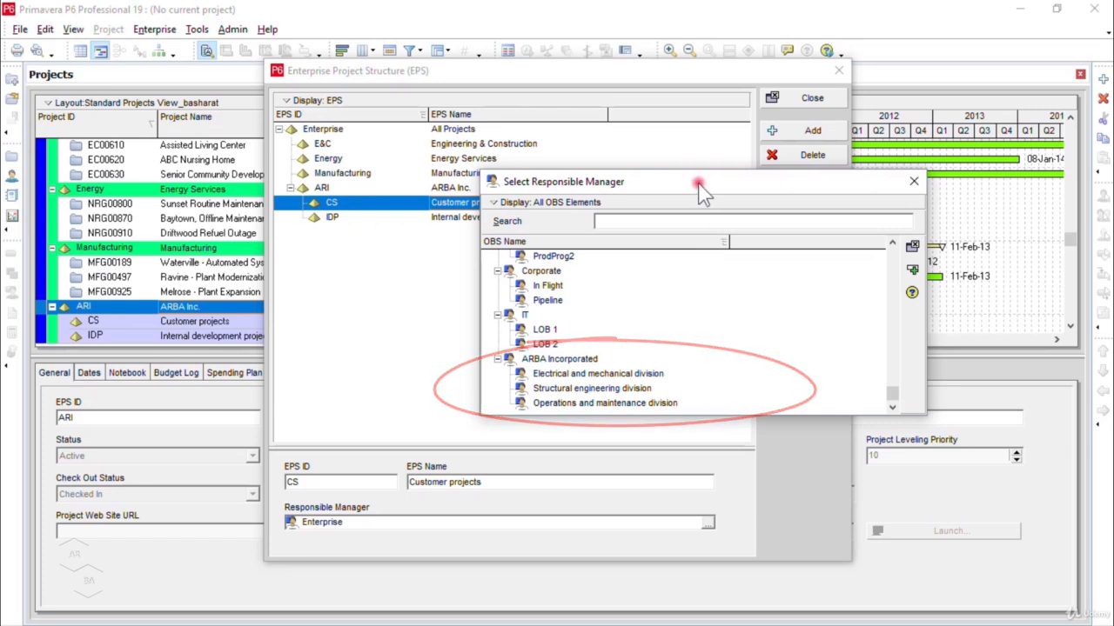
drag(697, 183, 809, 158)
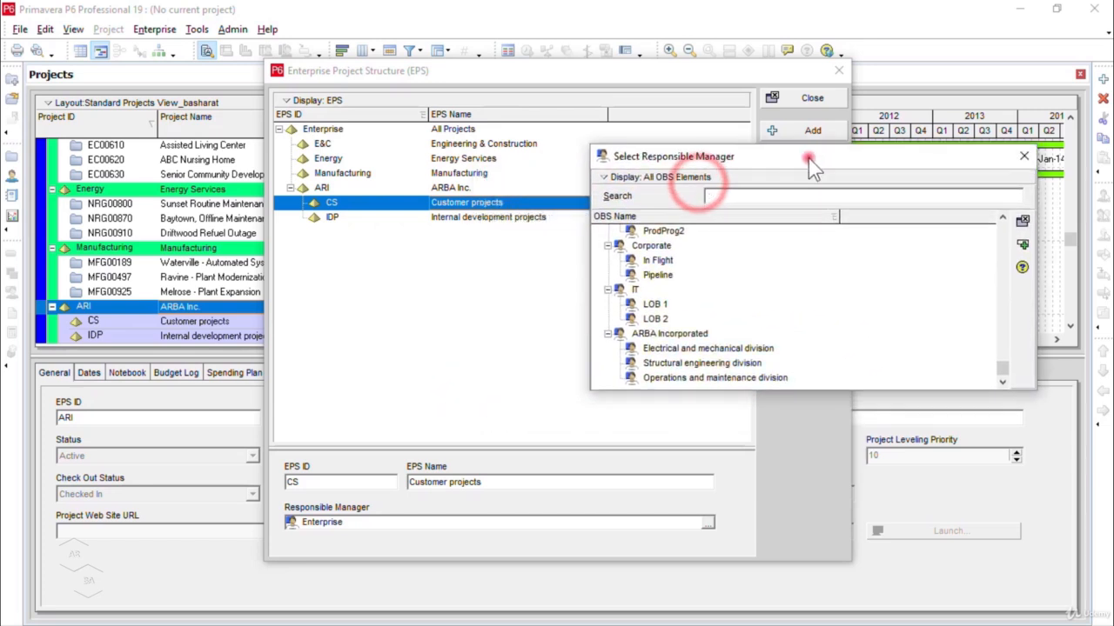
click(775, 378)
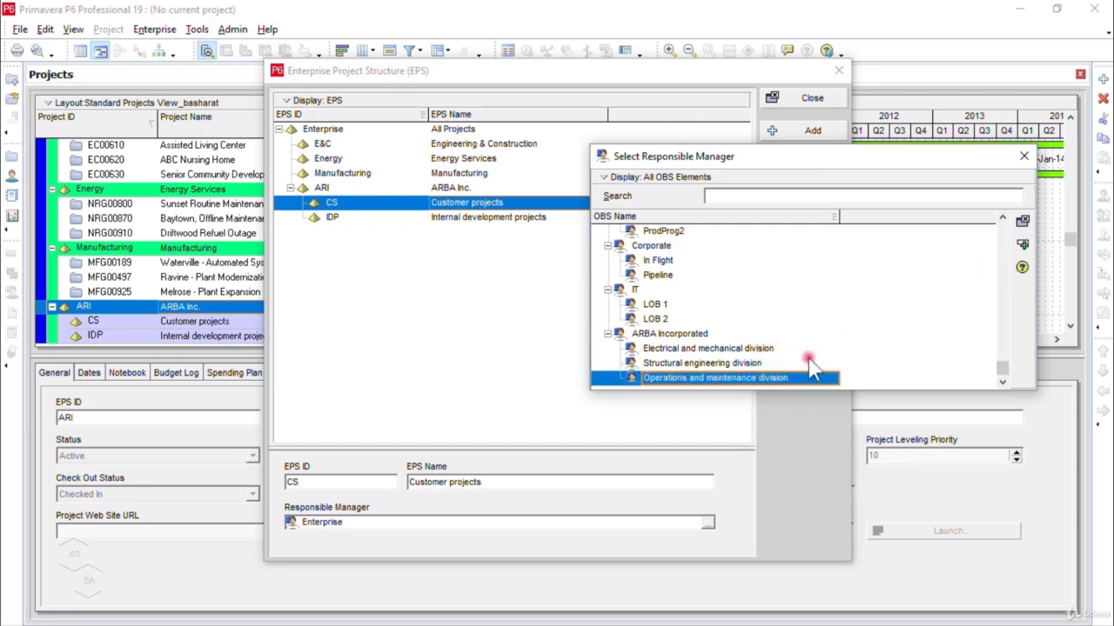
click(775, 376)
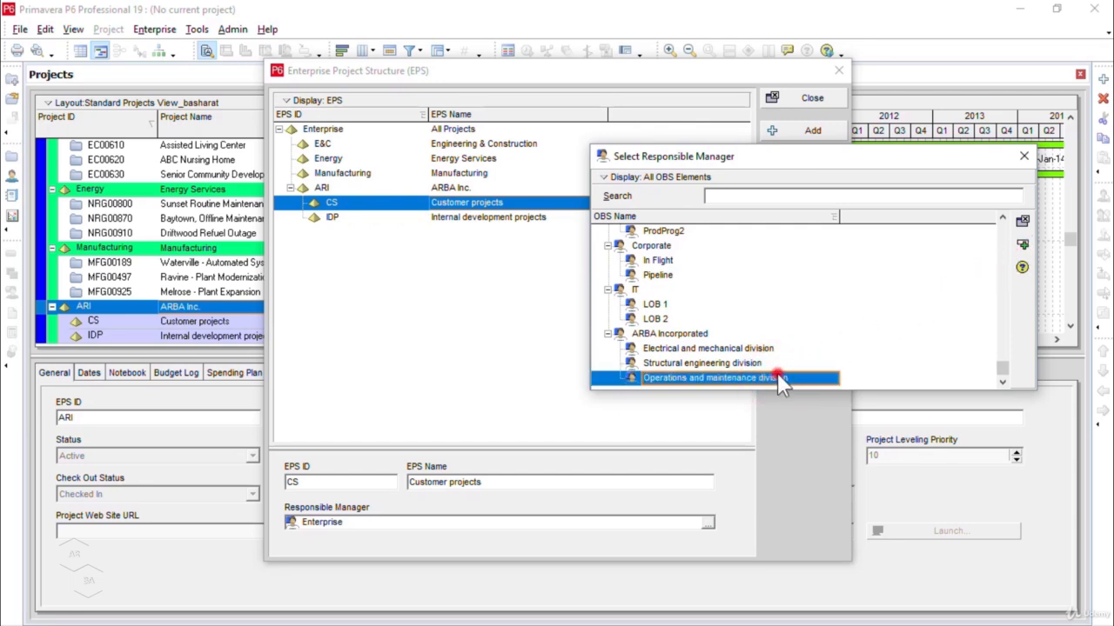
click(1024, 246)
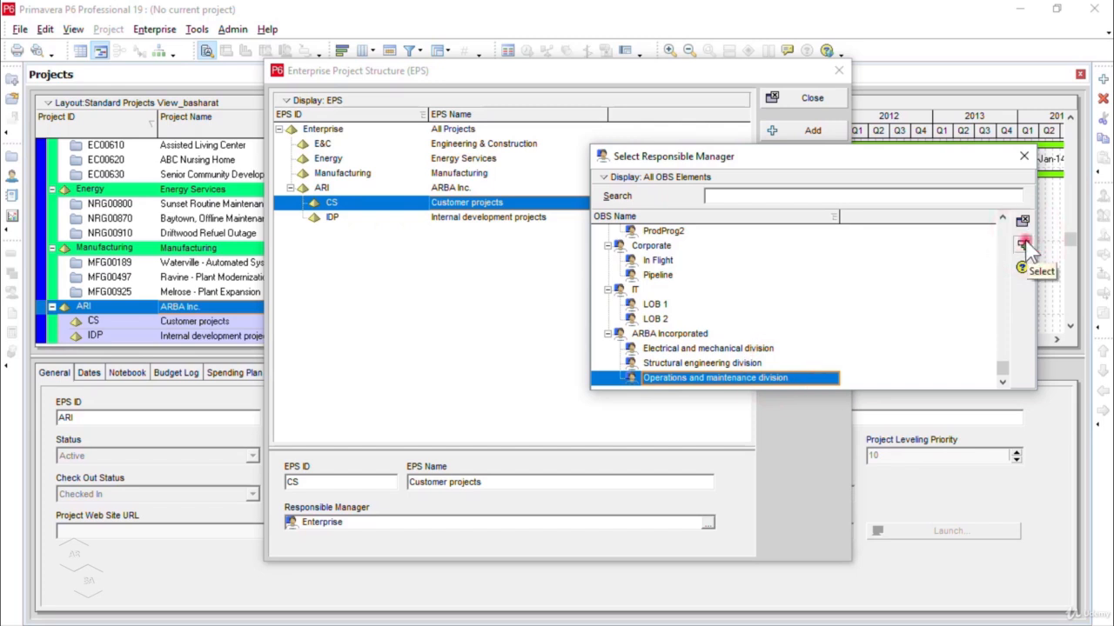
click(1025, 244)
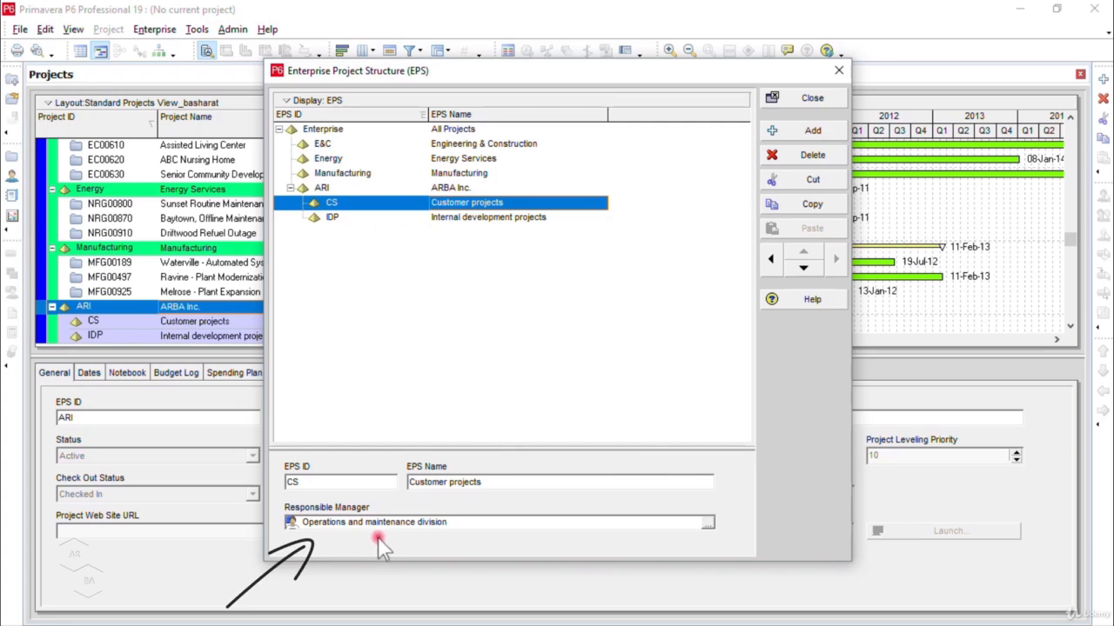
- Assign the Structural engineering division as responsible manager of the Internal development projects EPS element
click(507, 219)
click(707, 522)
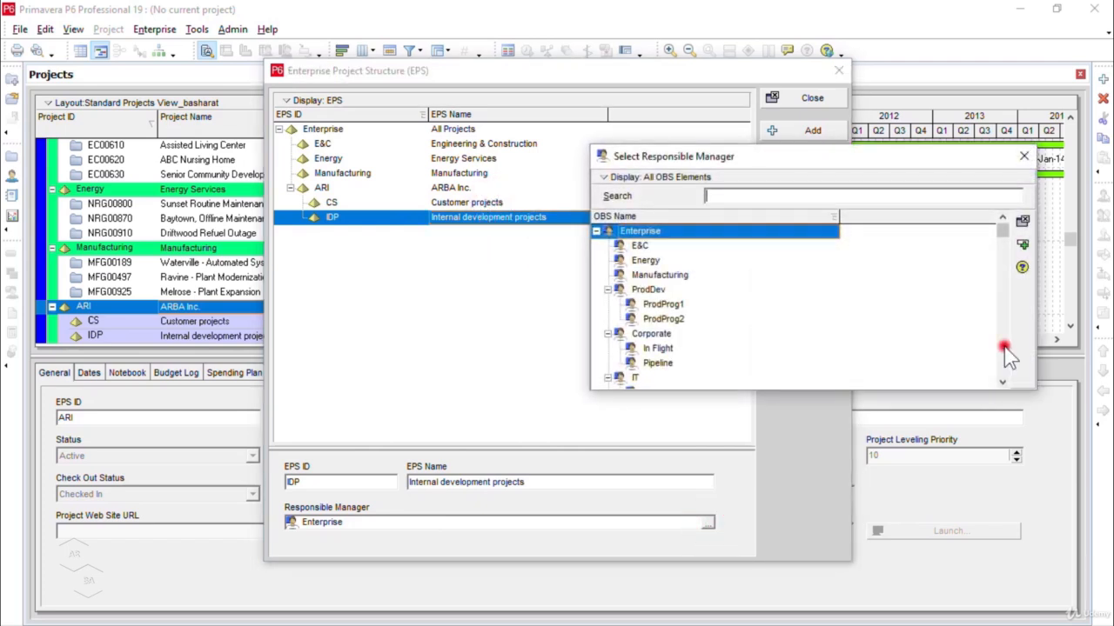
click(1004, 350)
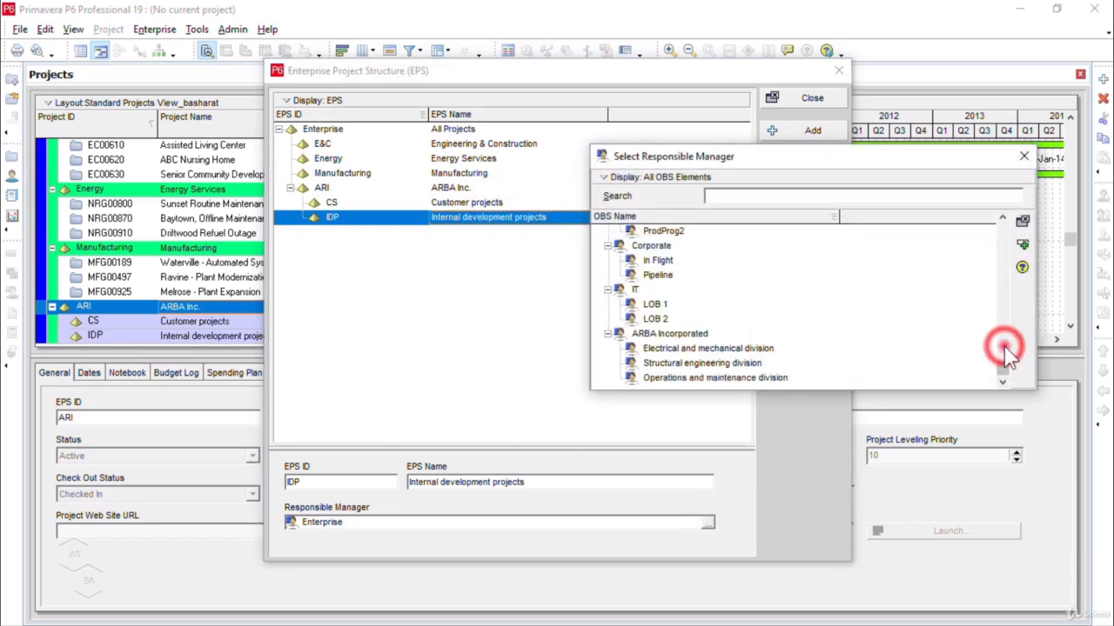
click(735, 365)
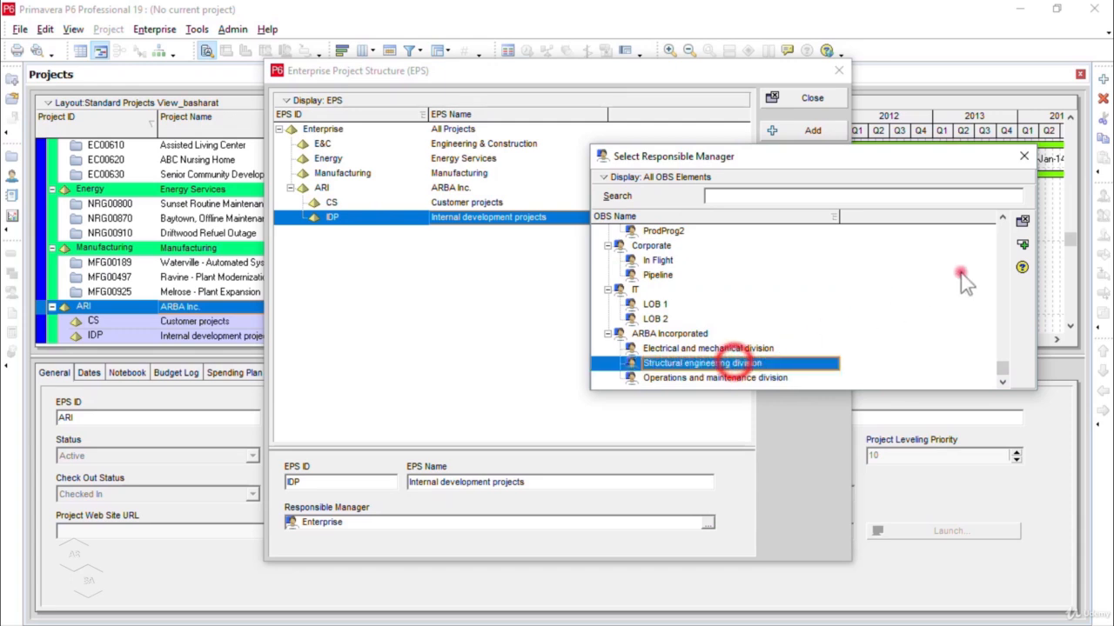
click(1023, 247)
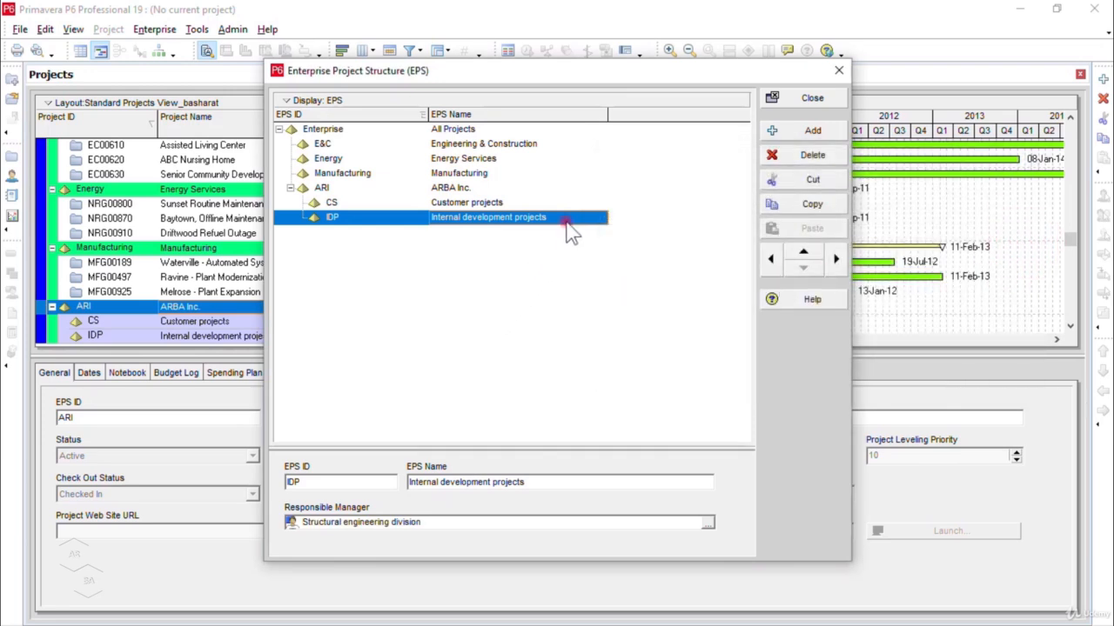
- Check the responsible managers of the Customer projects and Internal development projects elements and close the Enterprise Project Structure dialog
click(488, 205)
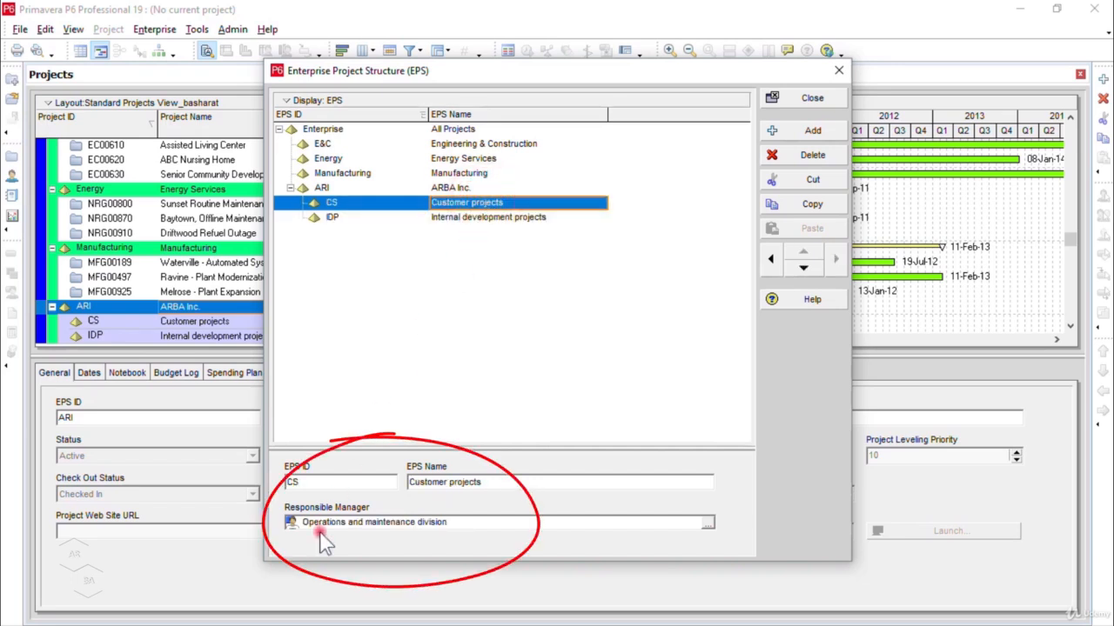
click(492, 219)
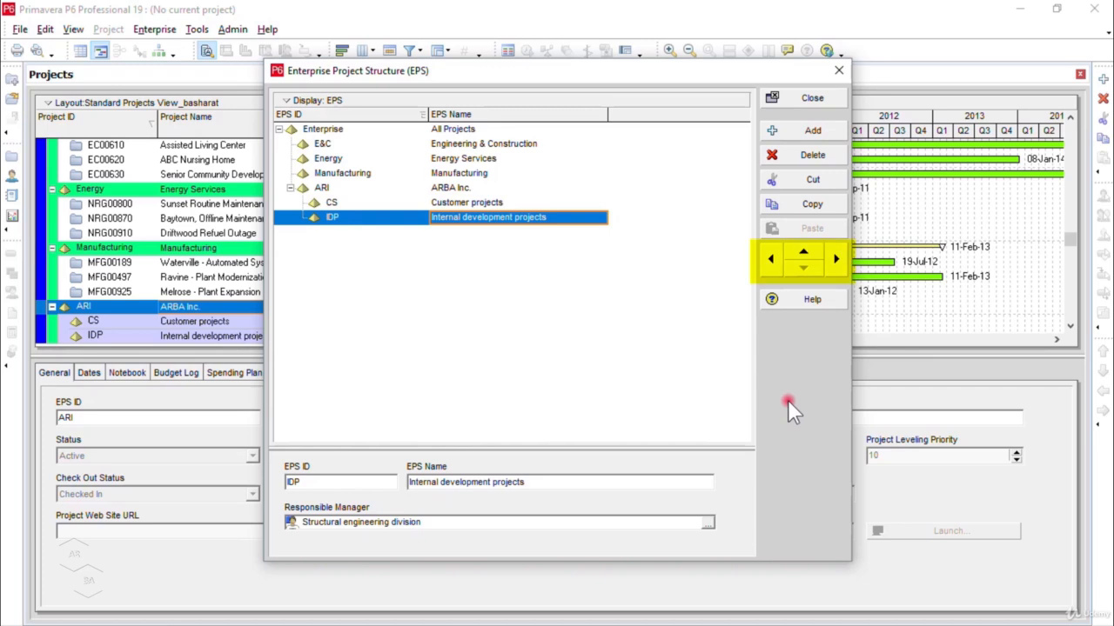
click(814, 100)
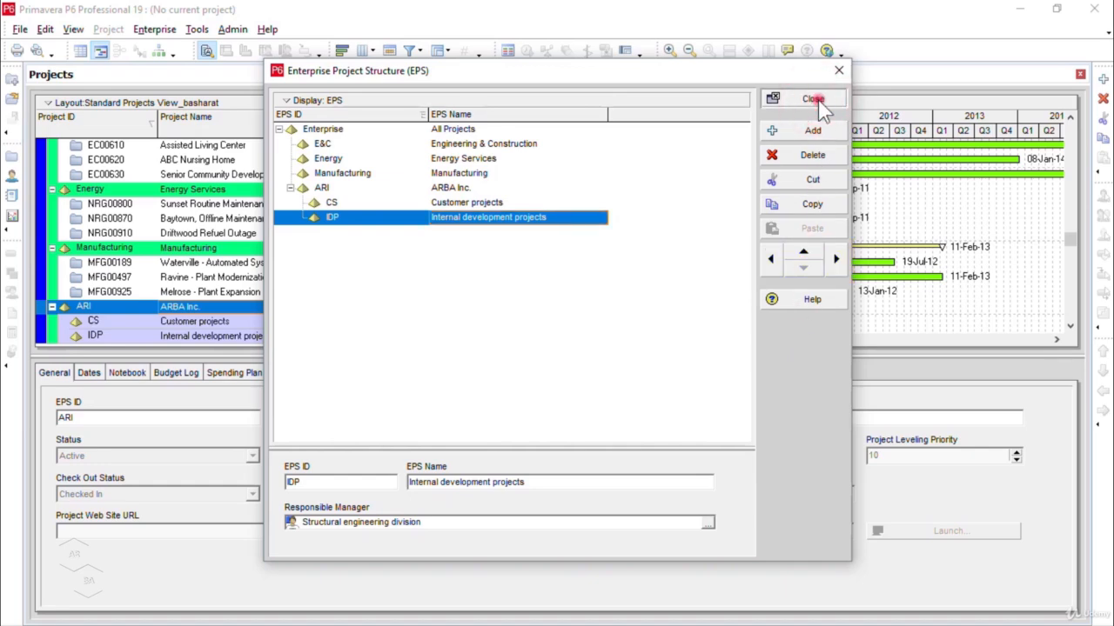
click(814, 100)
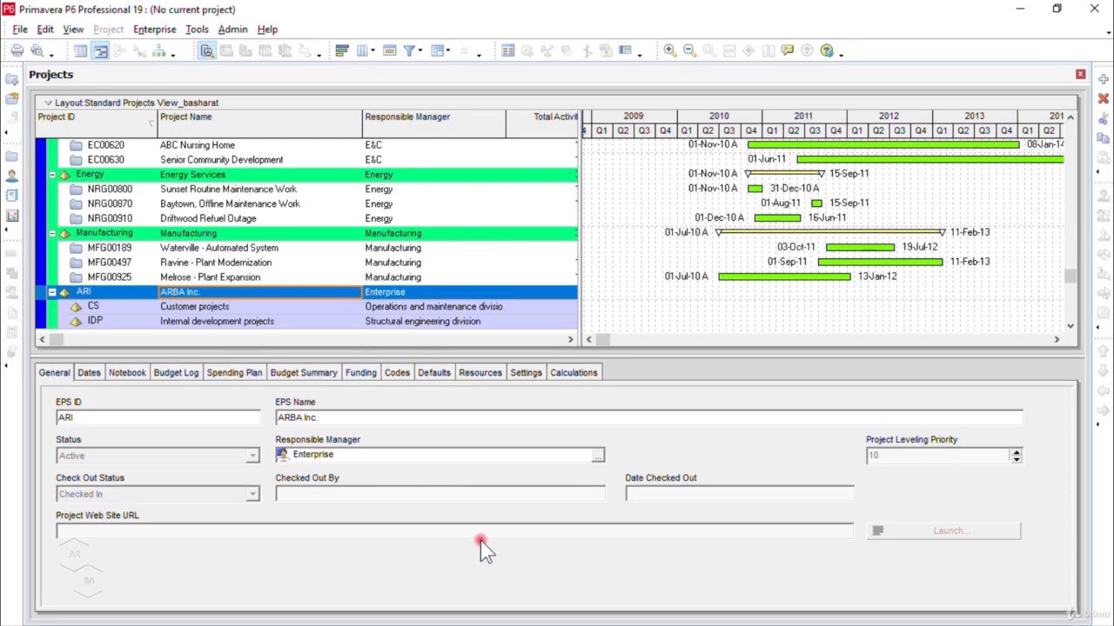
click(164, 29)
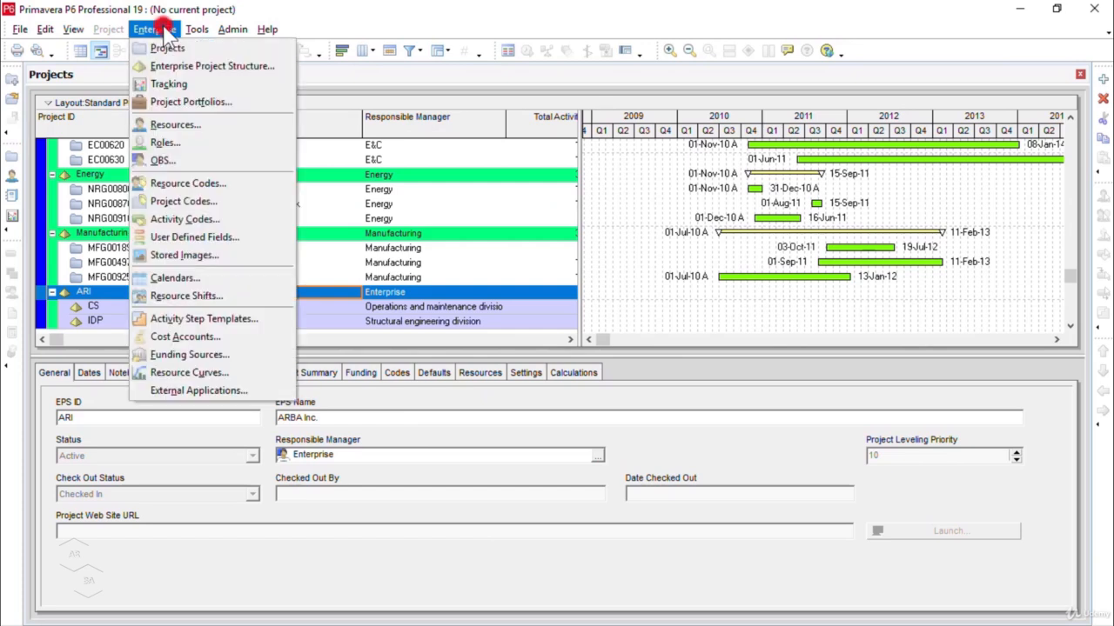
click(271, 63)
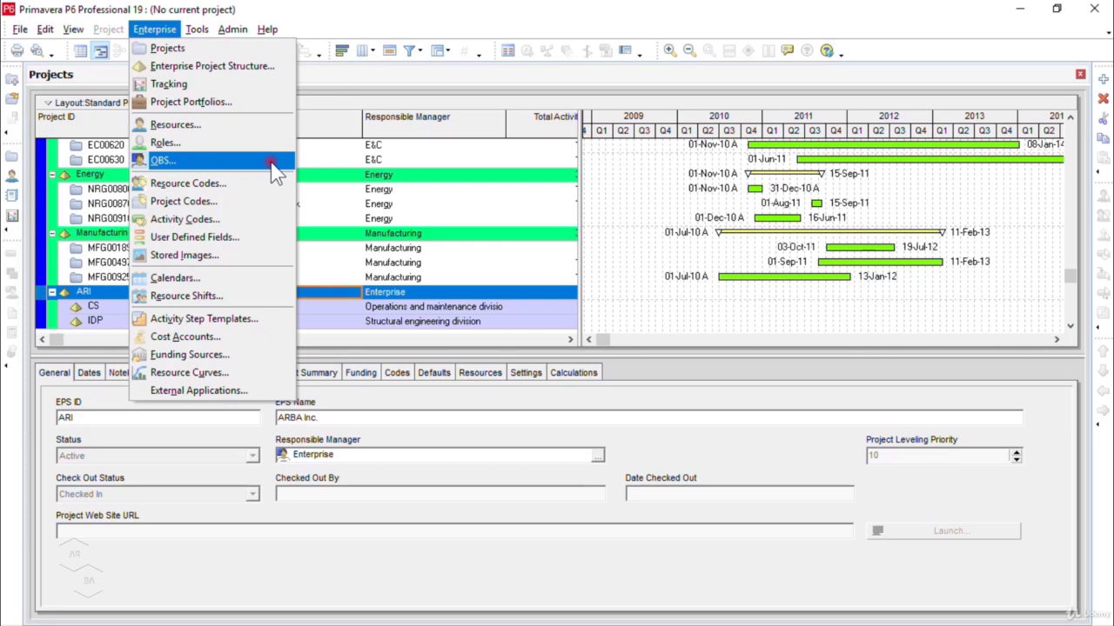
click(418, 45)
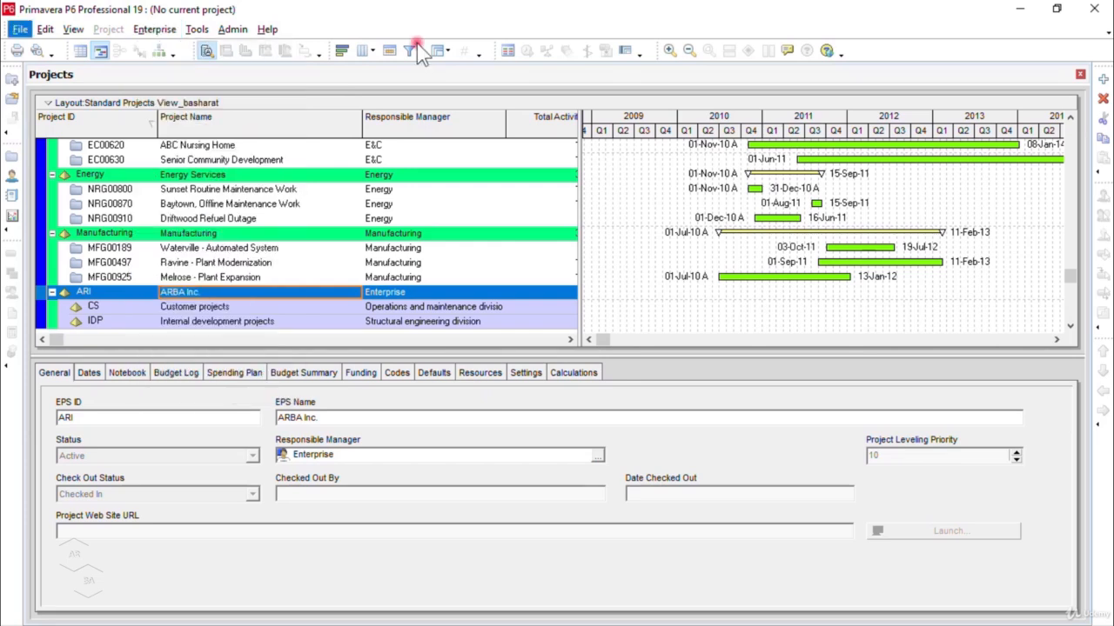